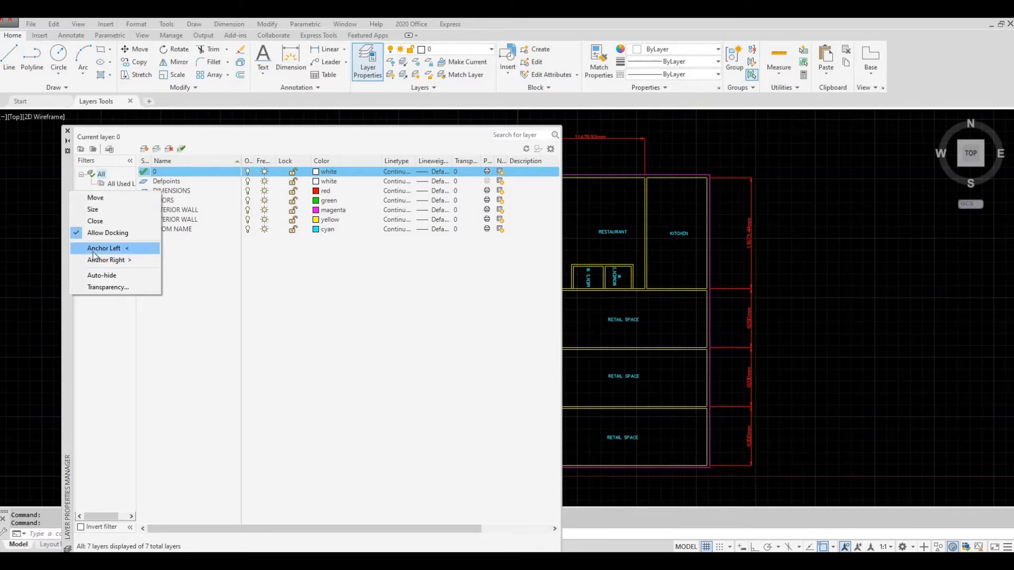
- Anchor the Layer Properties Manager palette on the left and expand it to show the layer list
left_click(94, 250)
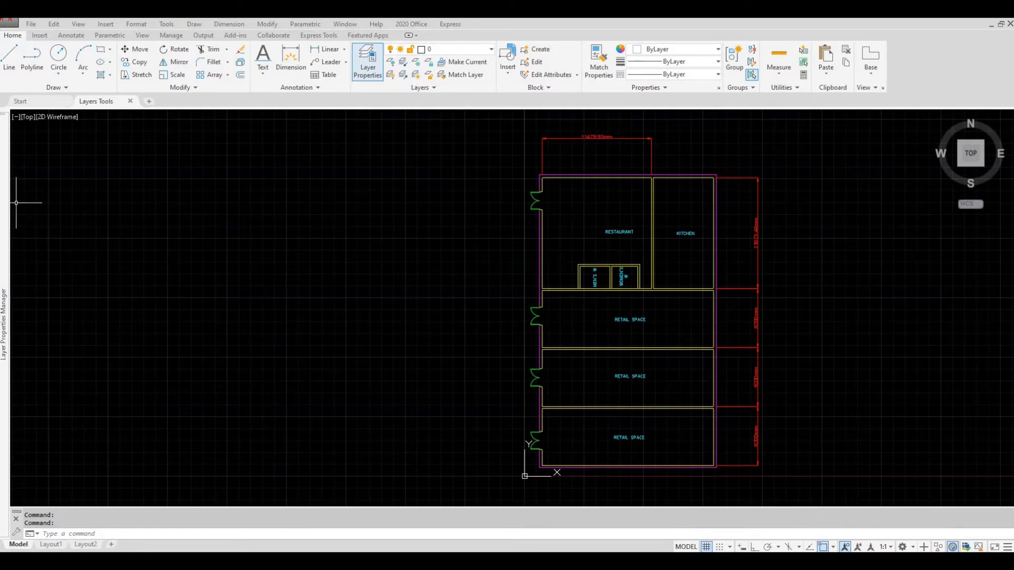
mouse_move(8, 206)
mouse_move(5, 263)
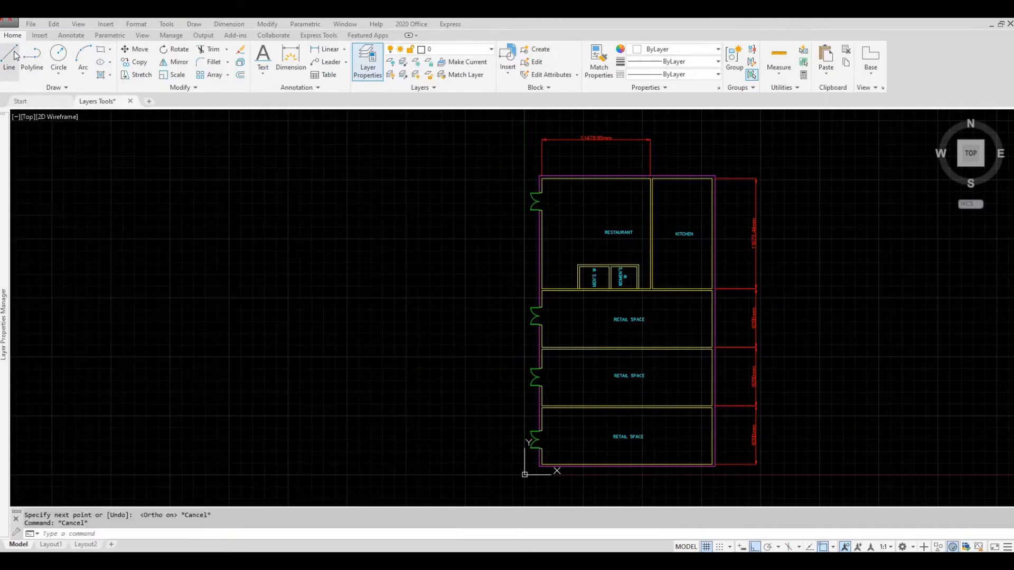
- Draw a vertical line on layer 0 in the empty area left of the floor plan
left_click(15, 56)
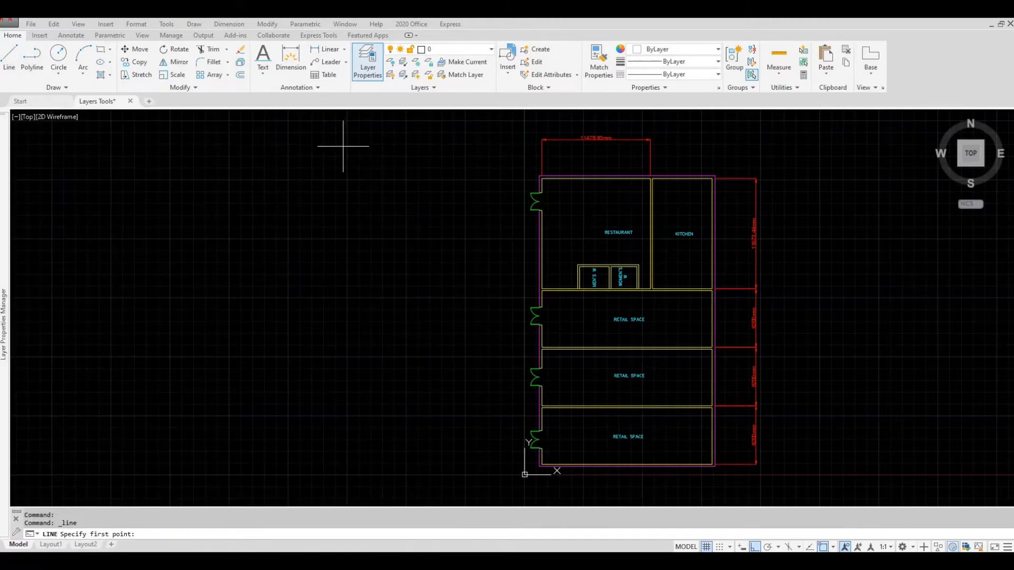
left_click(395, 154)
left_click(406, 262)
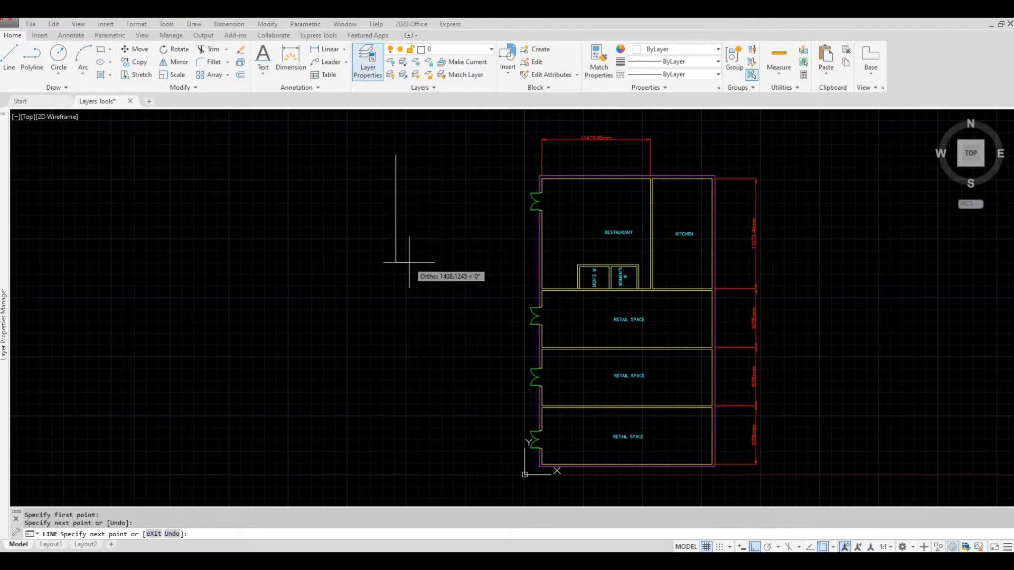
key("Escape")
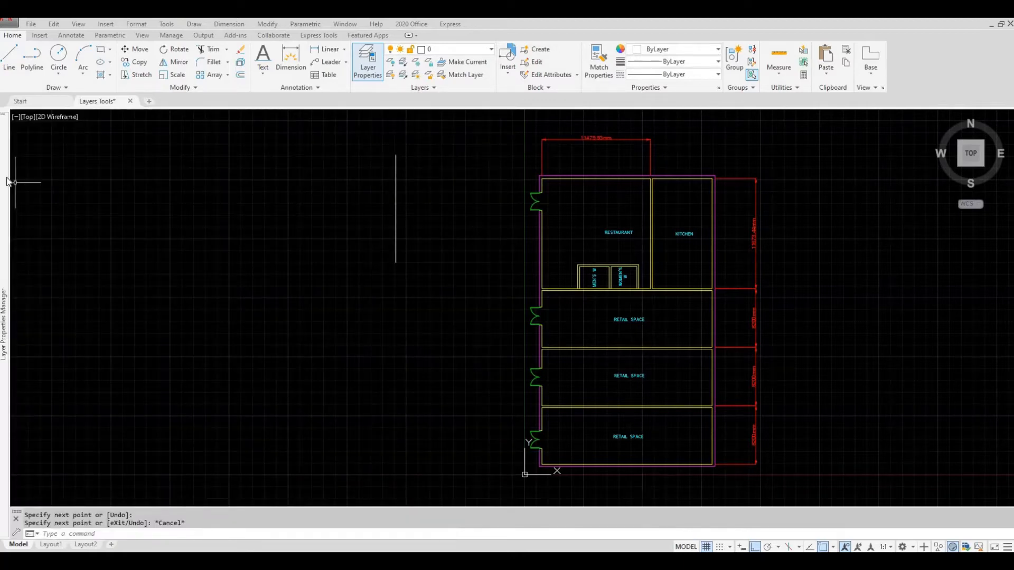
- Create a new layer named LINE and set its color to blue
mouse_move(5, 182)
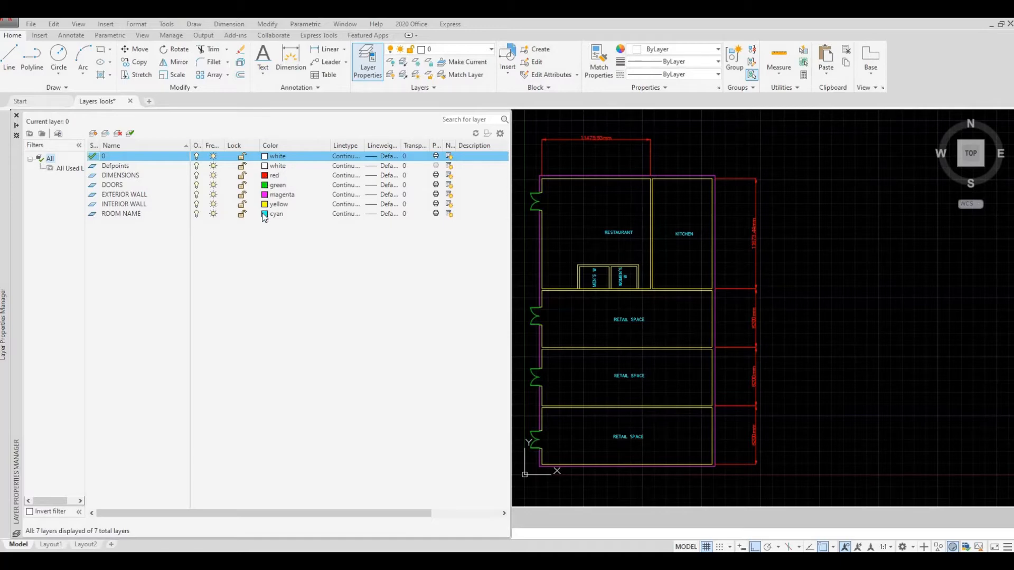
left_click(94, 134)
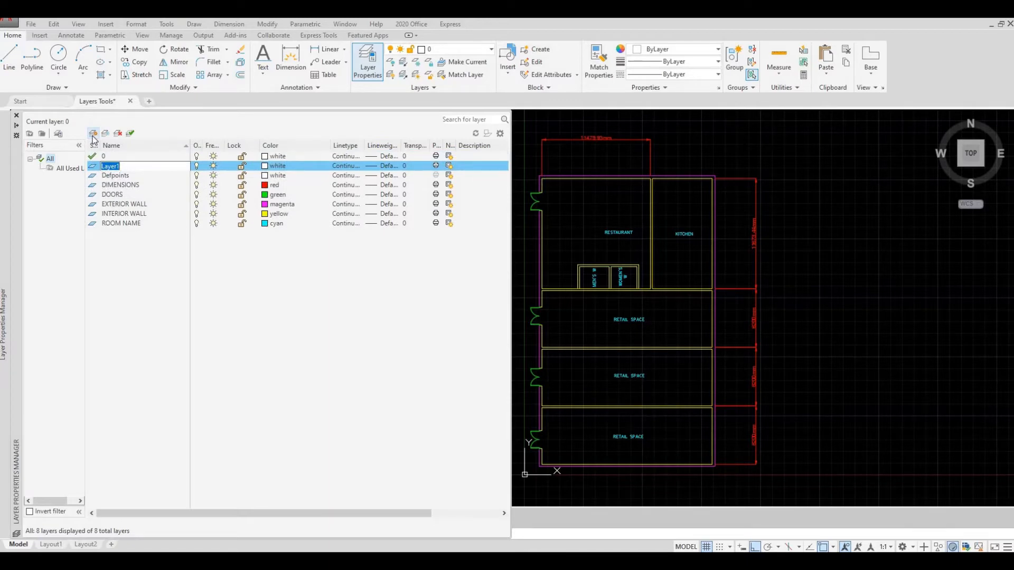
type("LINE")
left_click(266, 167)
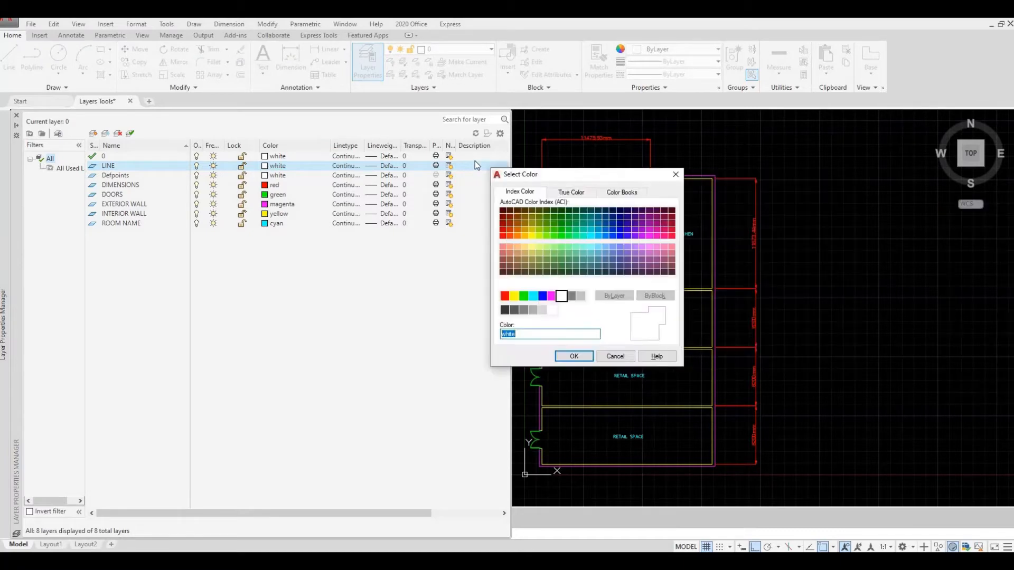
left_click_drag(597, 167, 525, 157)
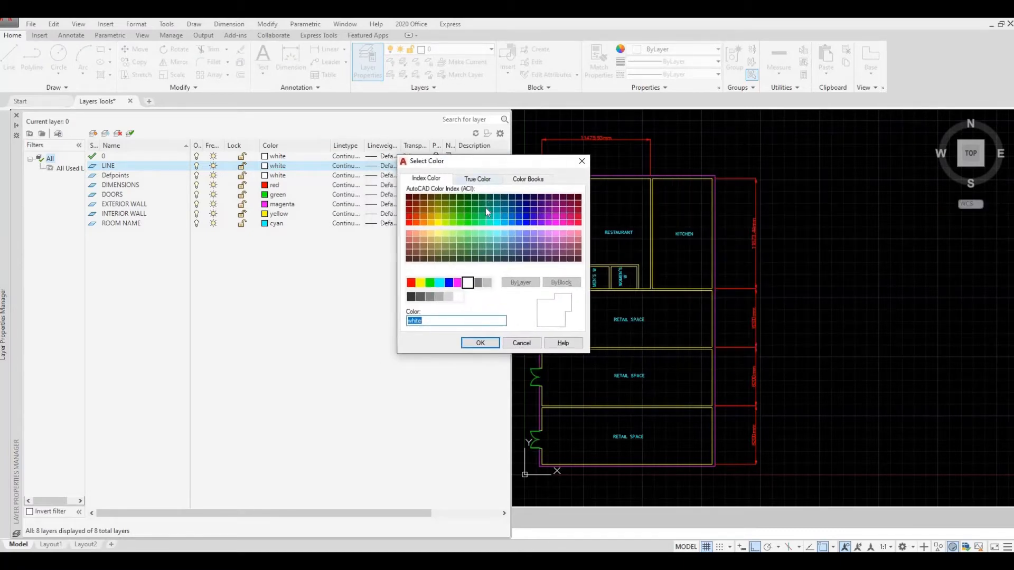
left_click(451, 286)
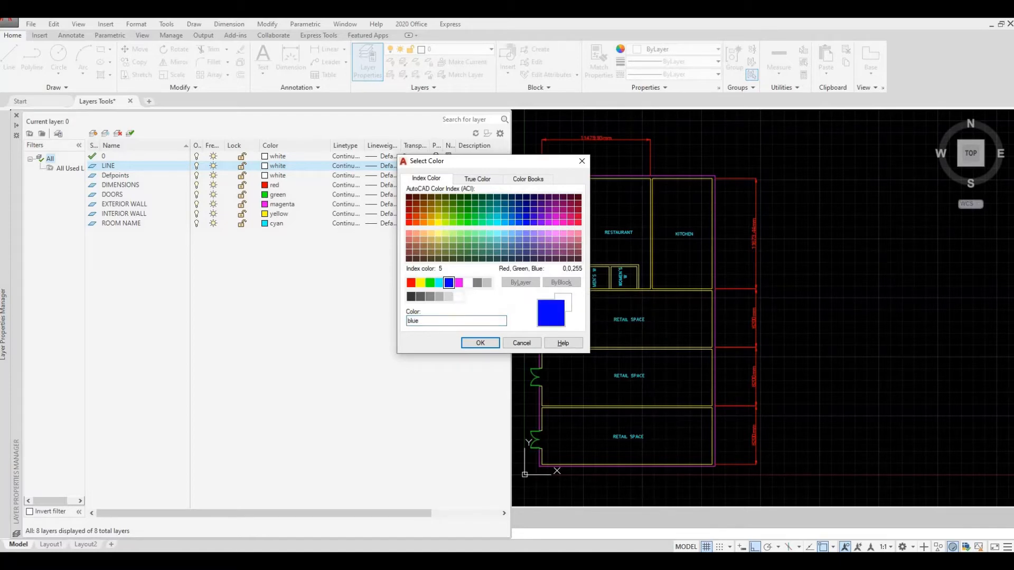
left_click(477, 343)
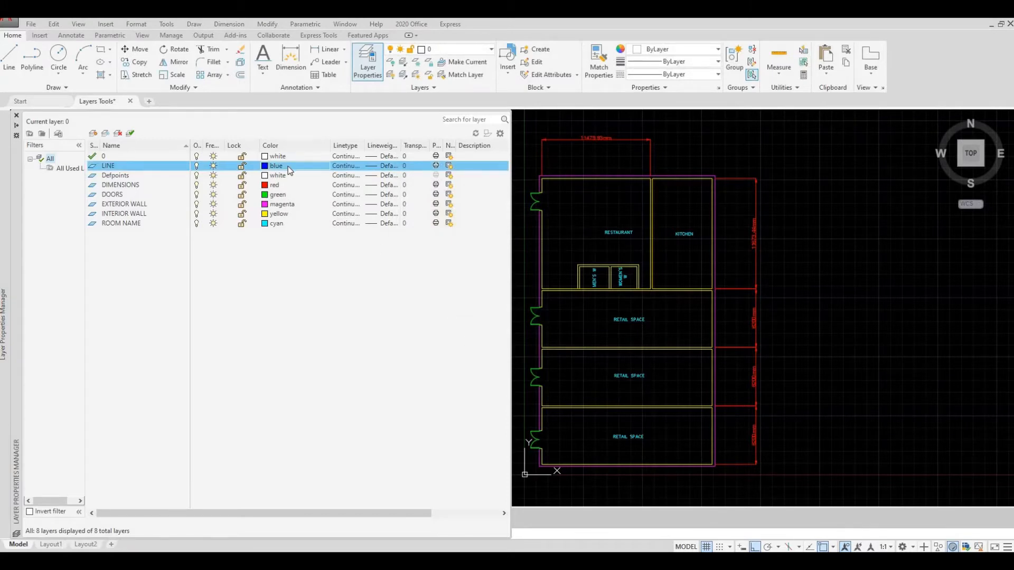
- Load the ACAD_ISO02W100 ISO dash linetype and assign it to the LINE layer
left_click(346, 166)
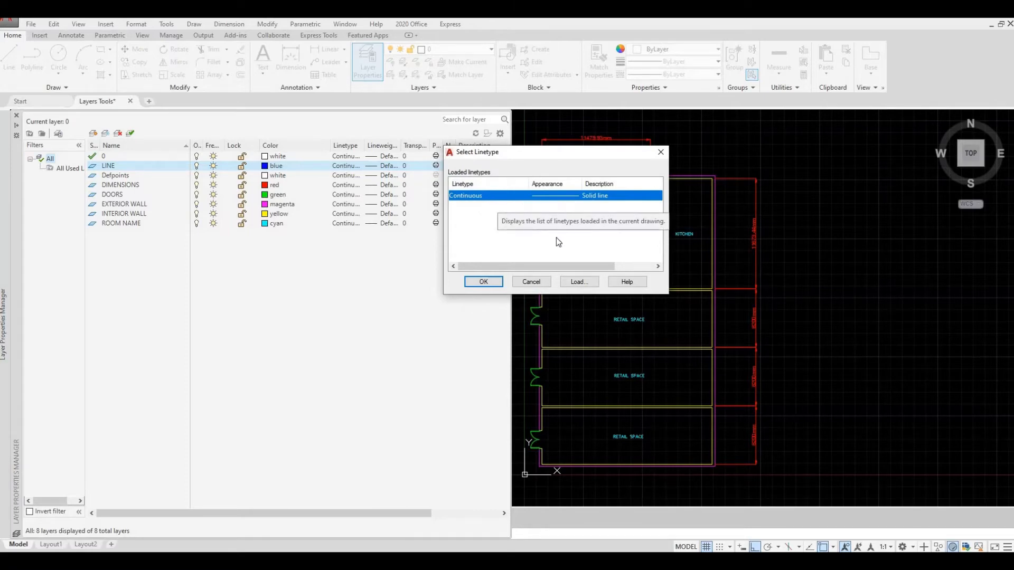
left_click(576, 282)
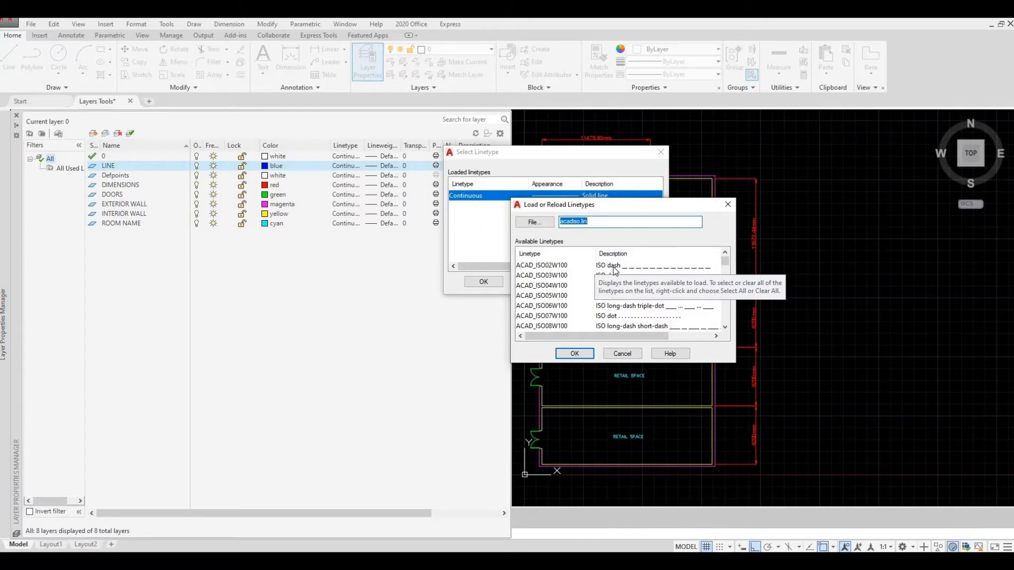
left_click(615, 266)
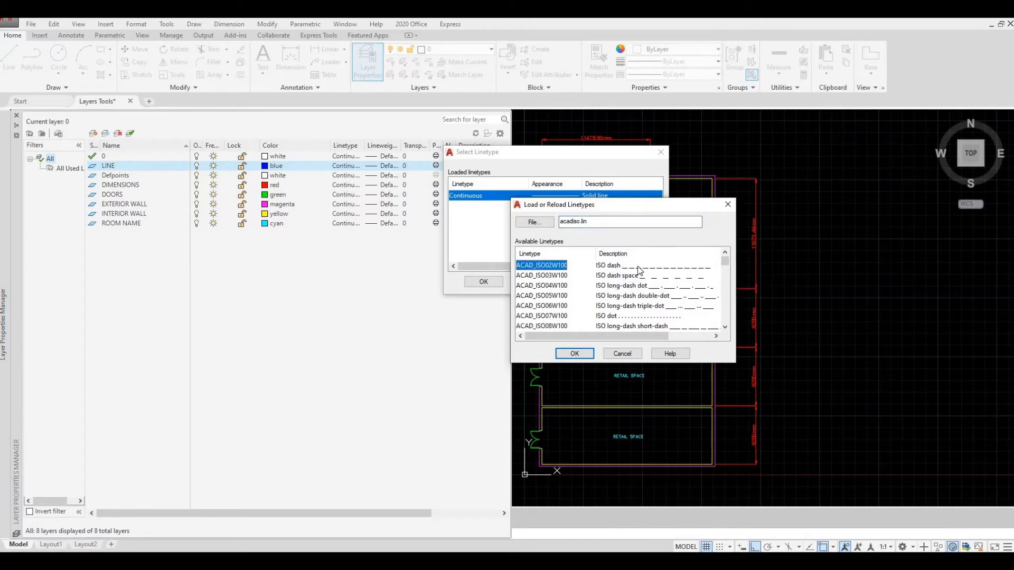
left_click(576, 354)
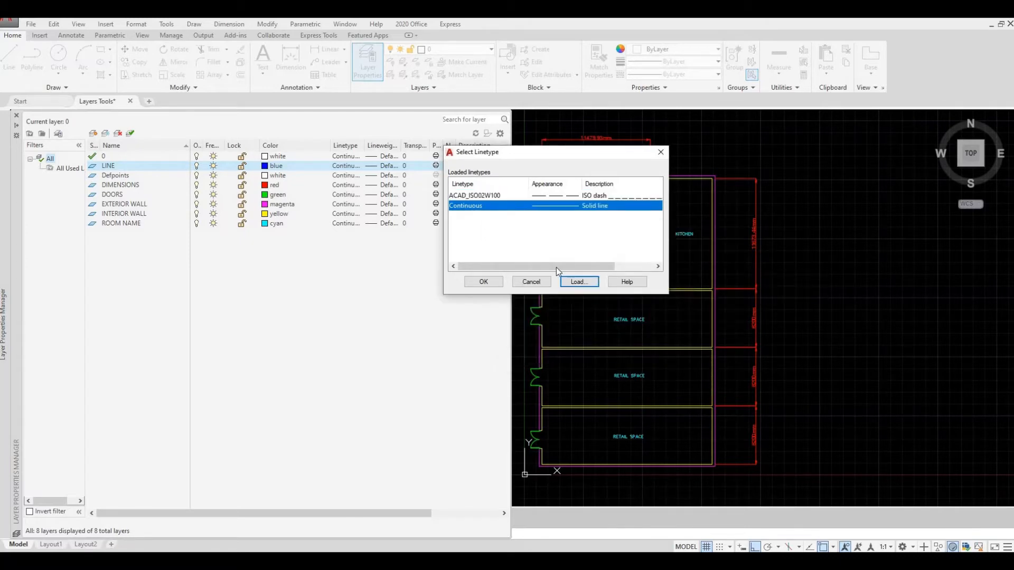
left_click(488, 196)
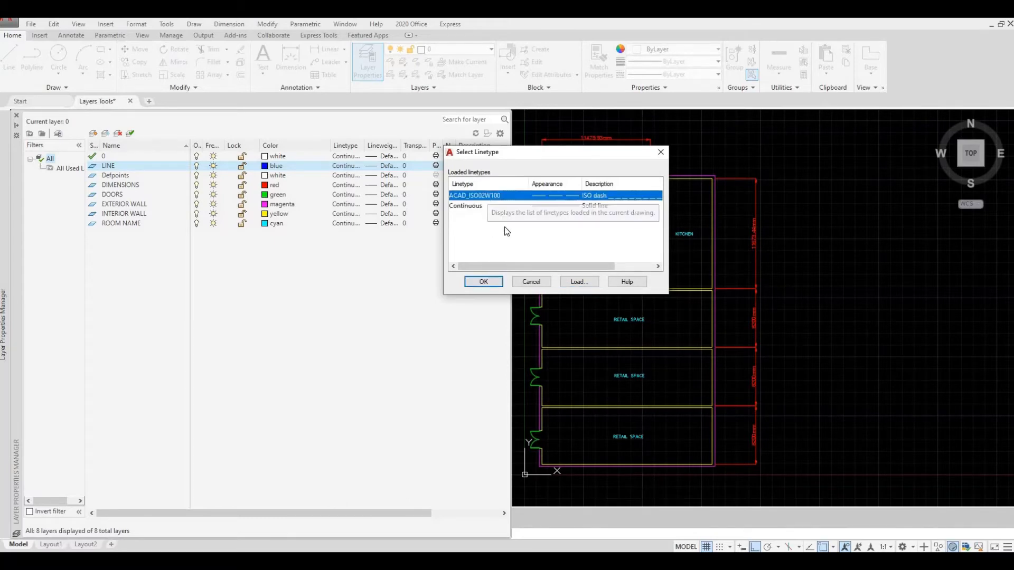
left_click(484, 282)
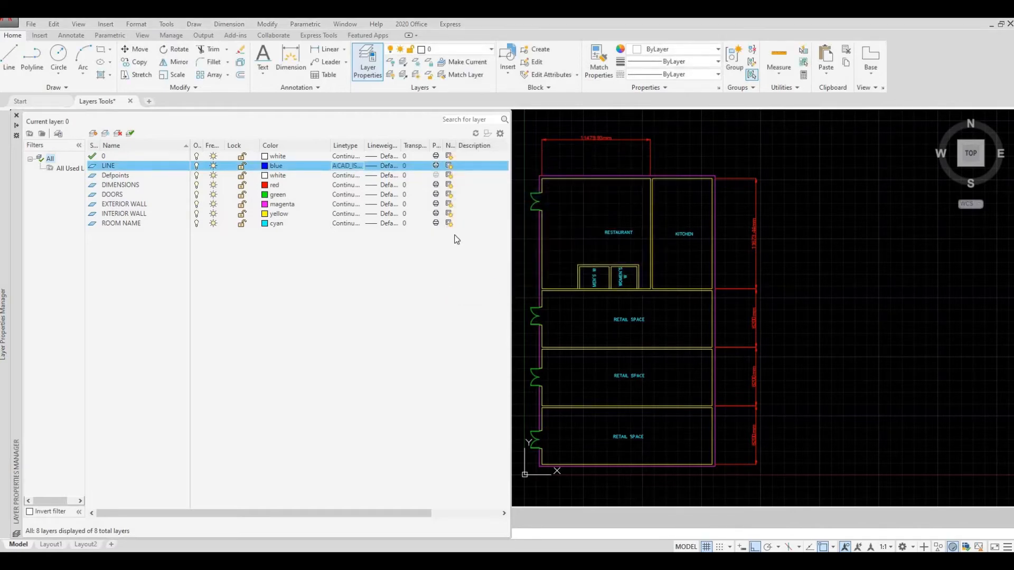
- Widen the Linetype and Lineweight columns in the layer list and set the LINE layer's lineweight to 1.00 mm
left_click_drag(365, 145, 390, 157)
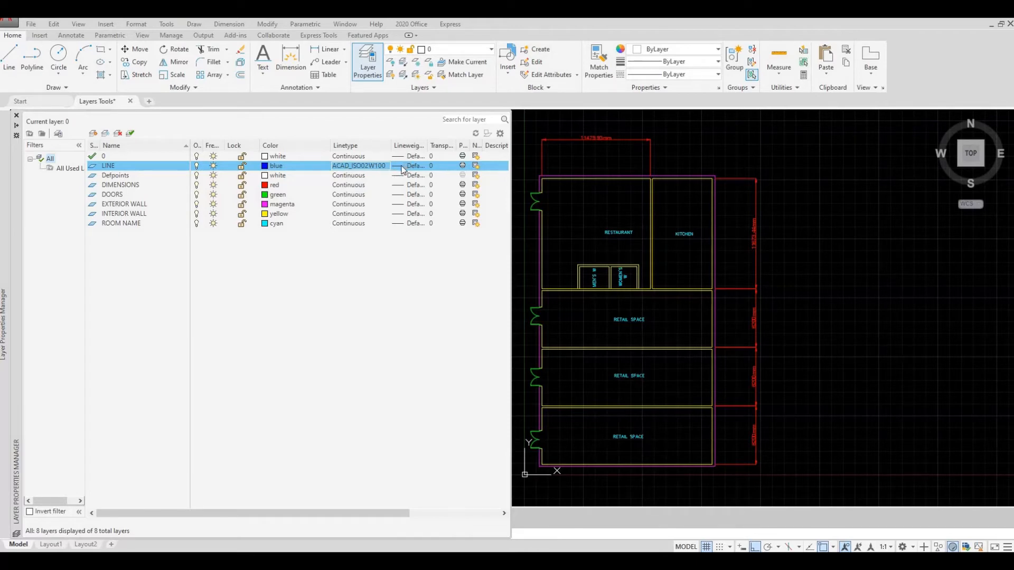
double_click(424, 157)
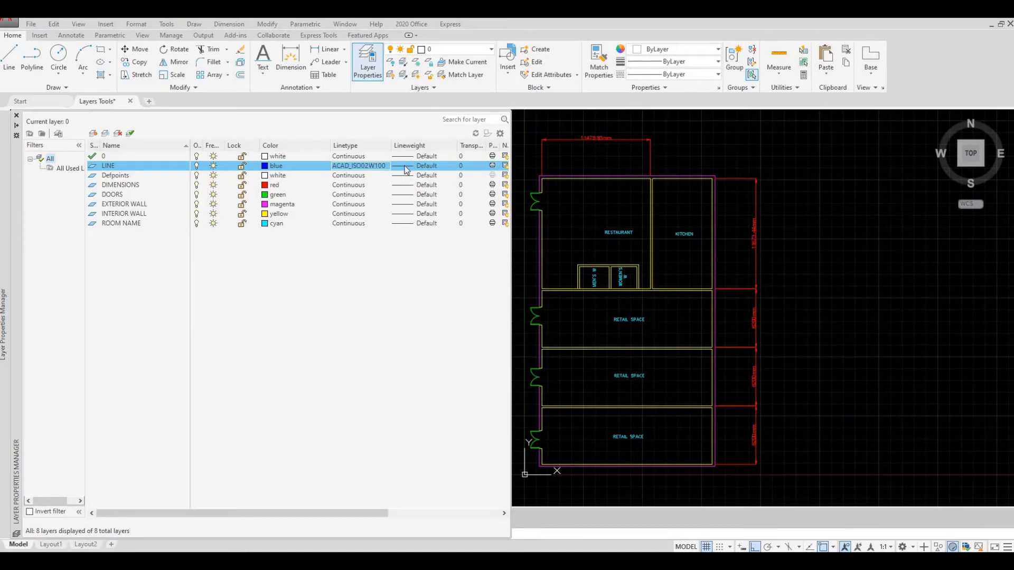
left_click(407, 169)
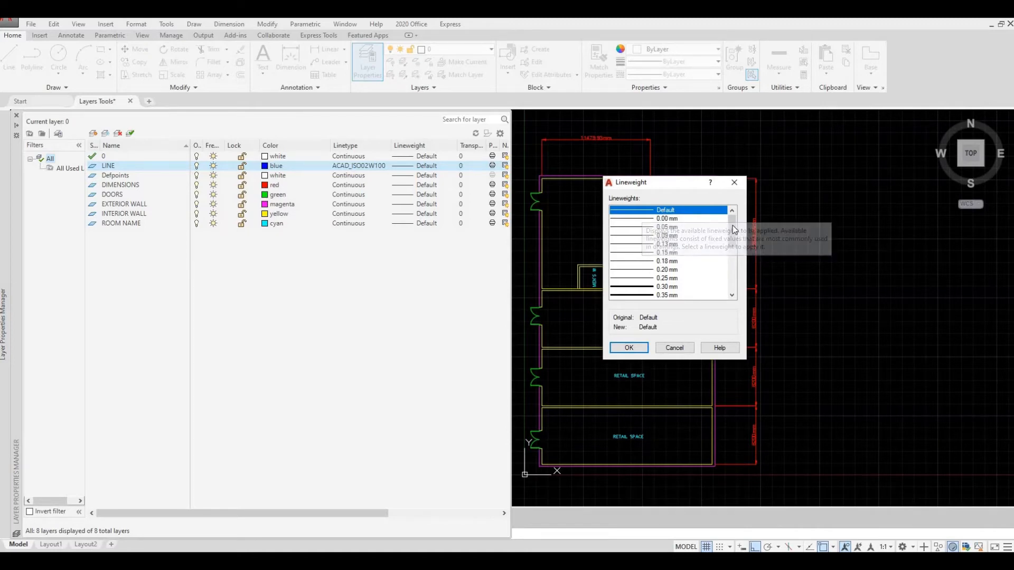
scroll(731, 236, "down", 2)
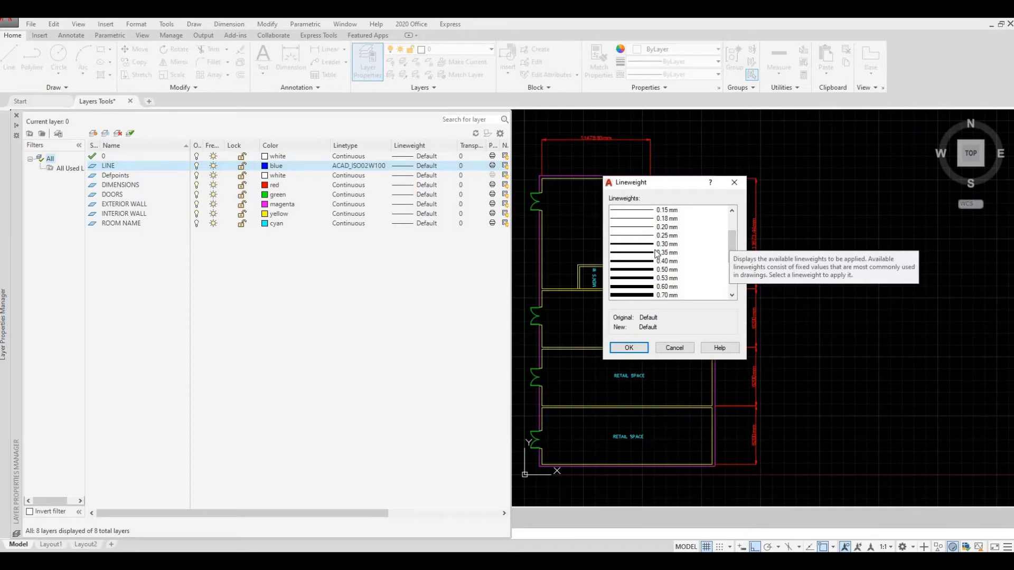
left_click_drag(733, 250, 732, 264)
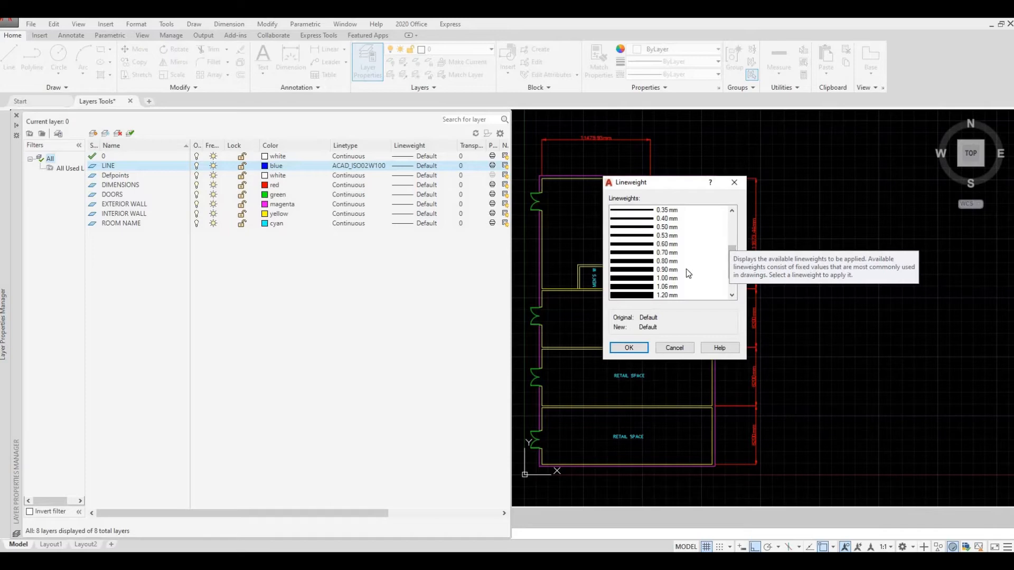
left_click(638, 280)
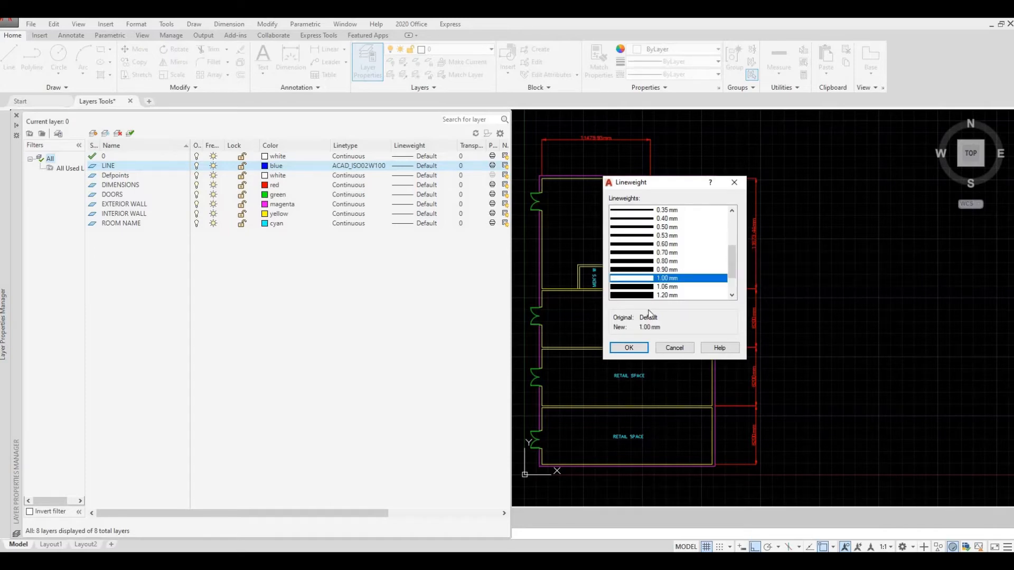
left_click(629, 348)
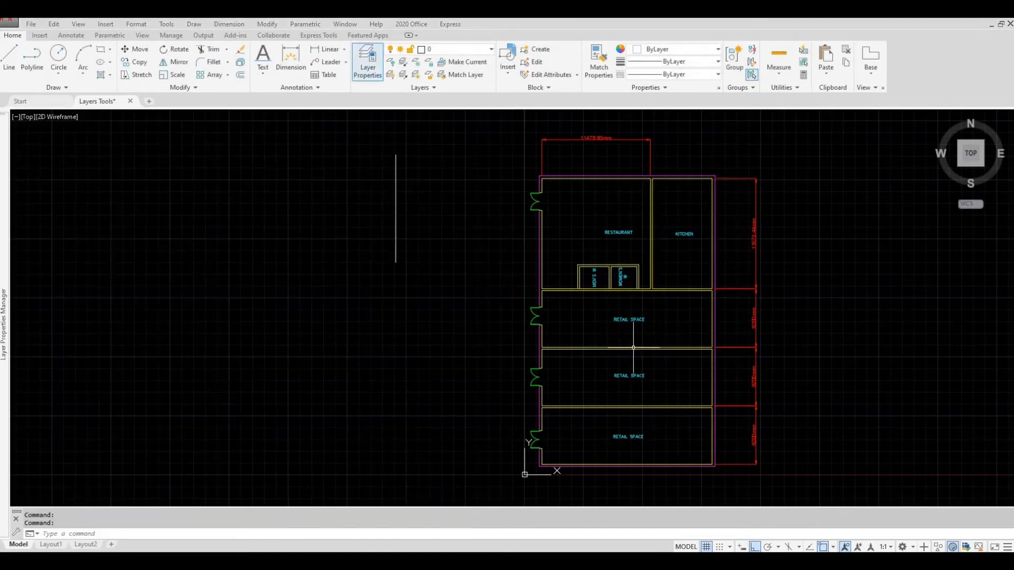
- Make the LINE layer the current layer
middle_click_drag(438, 298, 460, 299)
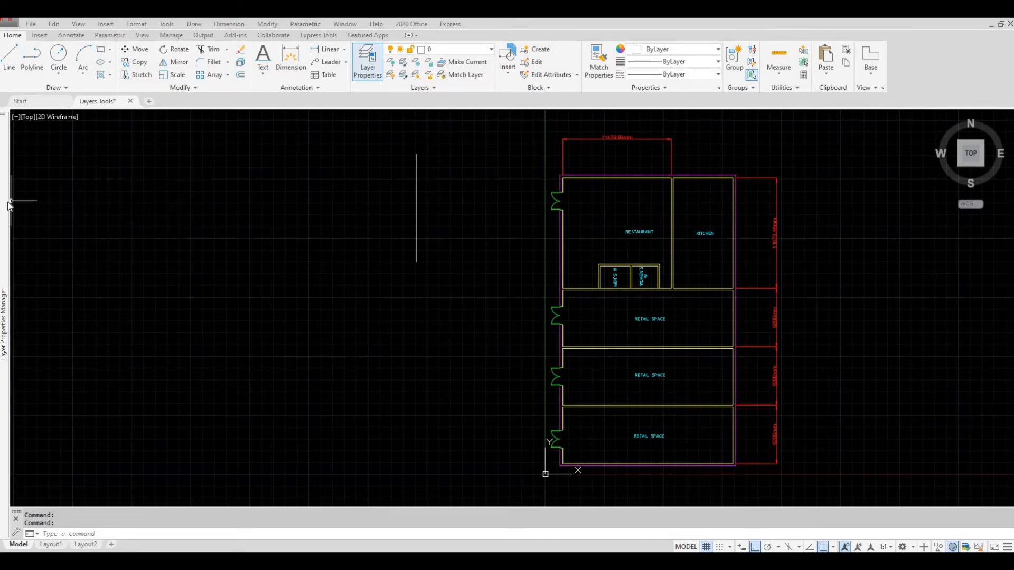
mouse_move(8, 206)
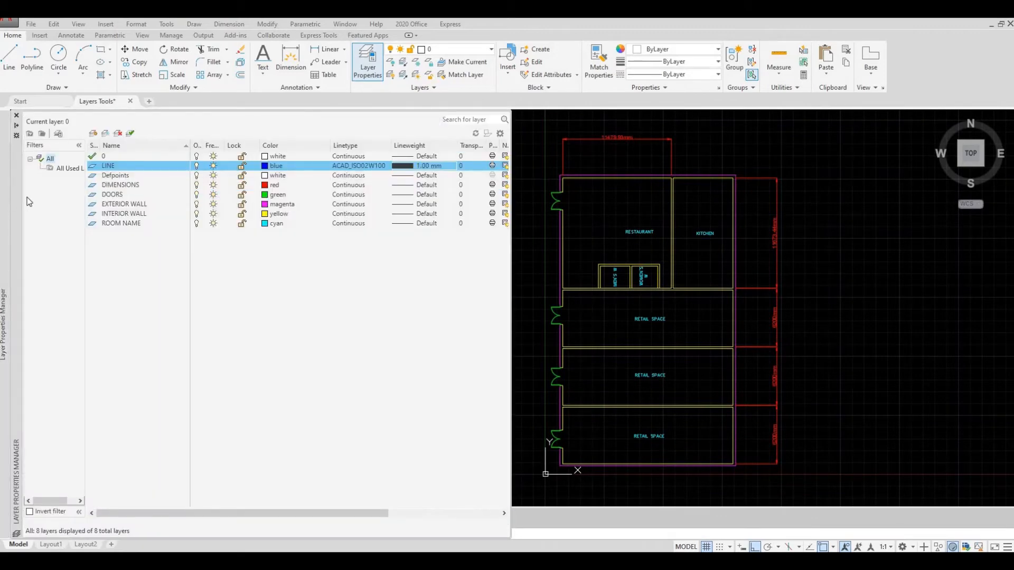
double_click(92, 167)
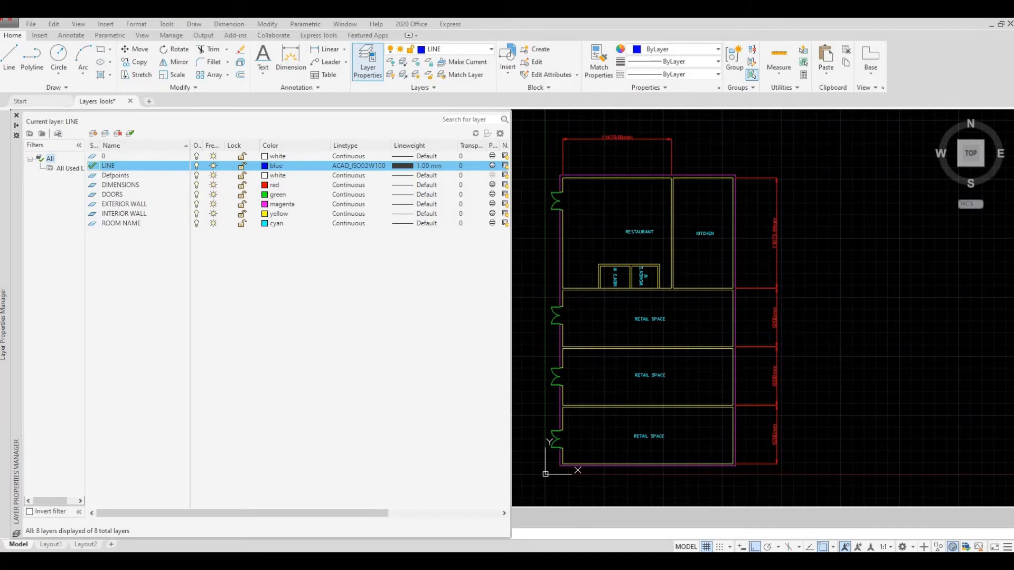
key("Escape")
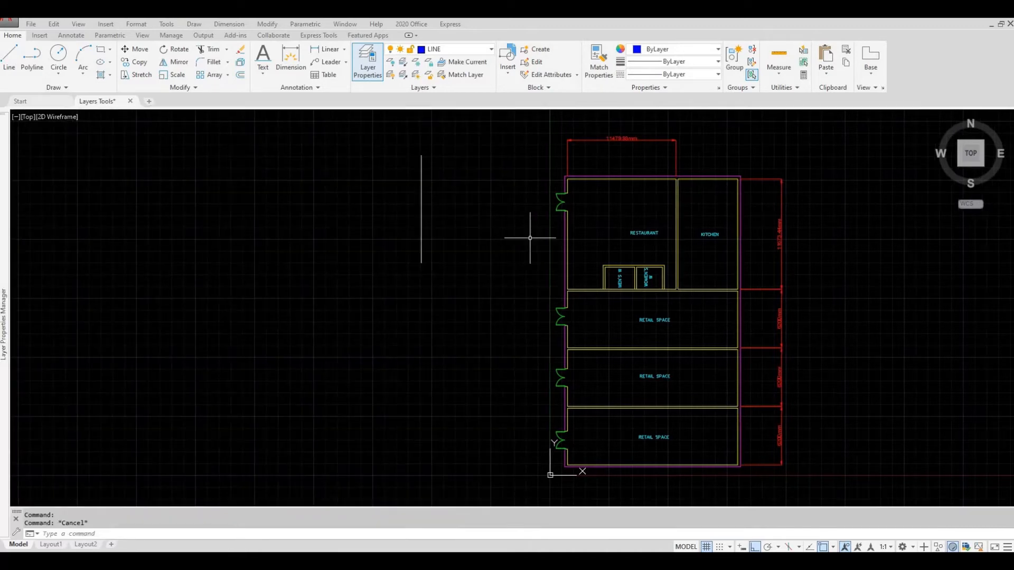
- Draw a longer vertical line on the LINE layer between the white line and the floor plan
left_click(11, 58)
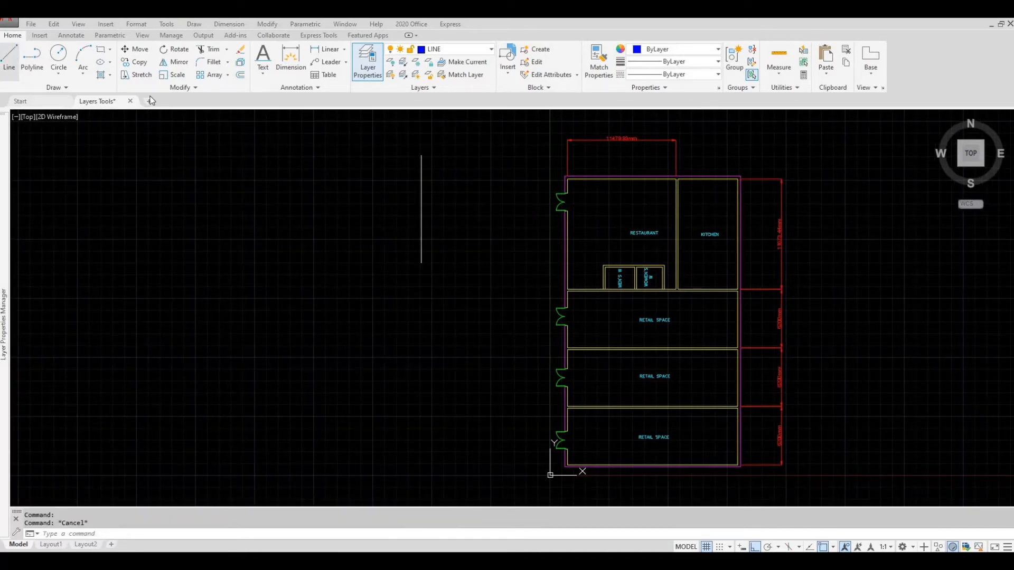
left_click(475, 174)
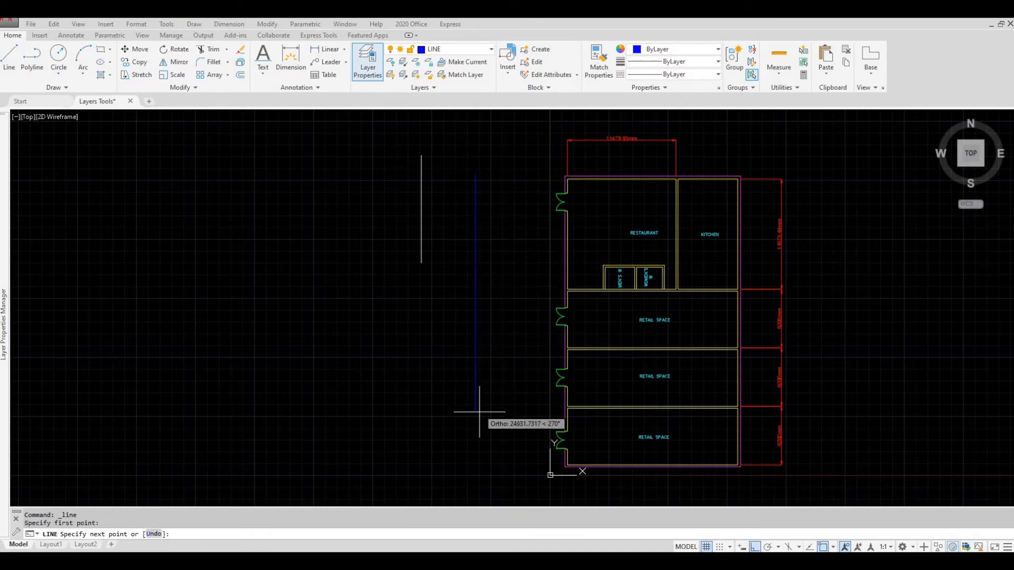
left_click(476, 437)
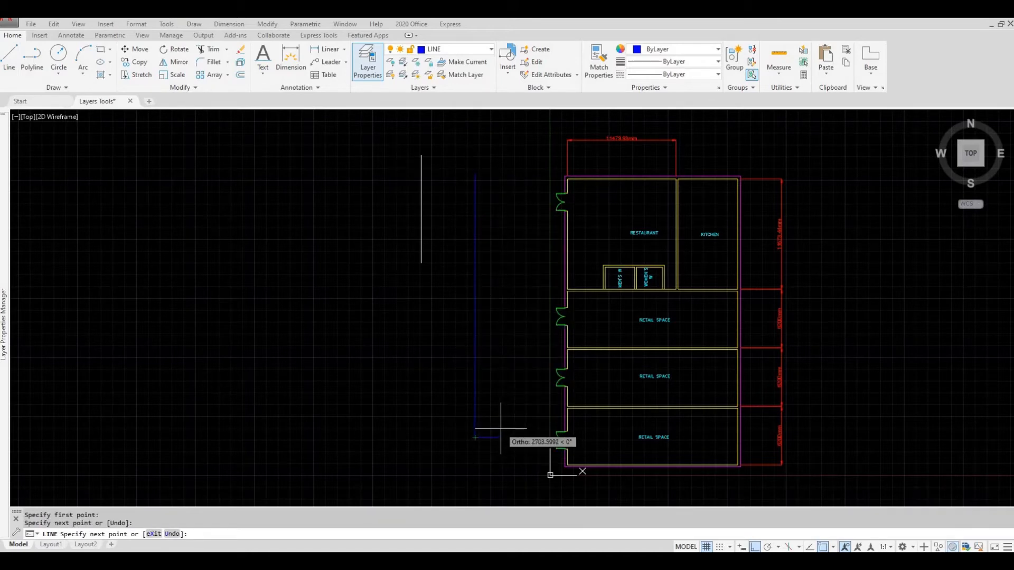
key("Escape")
scroll(476, 208, "up", 5)
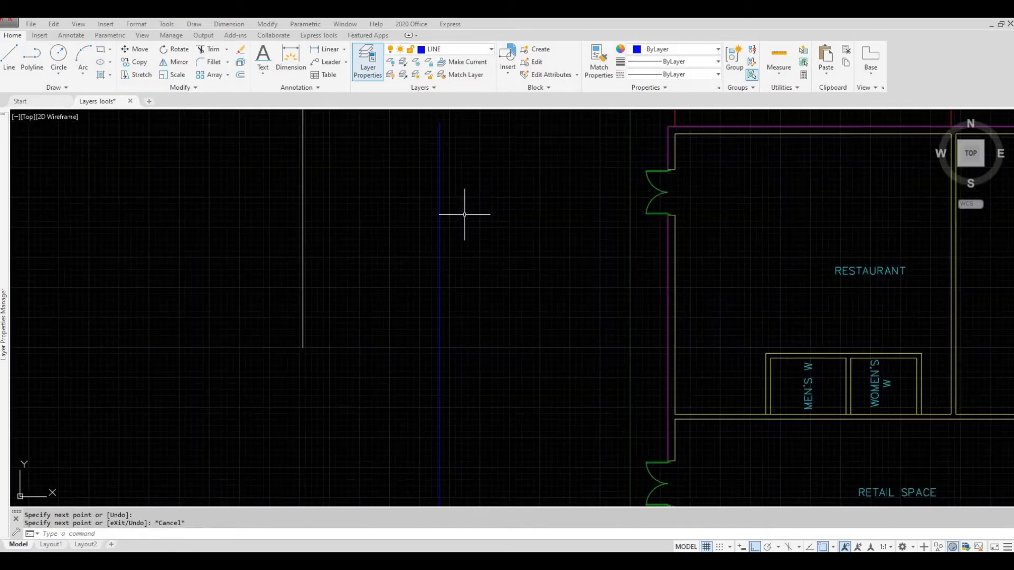
scroll(442, 216, "up", 5)
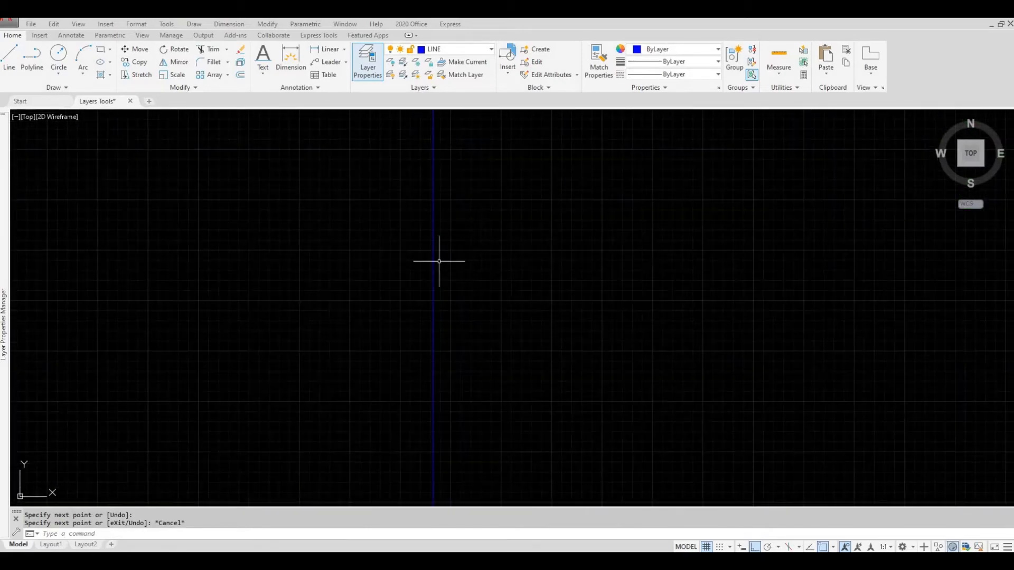
scroll(437, 270, "down", 8)
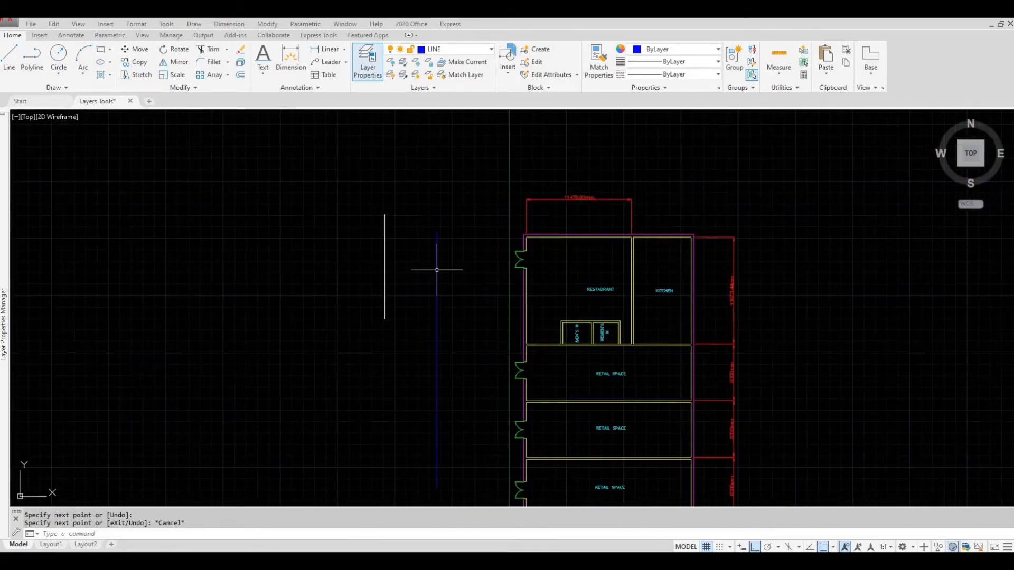
scroll(445, 237, "up", 2)
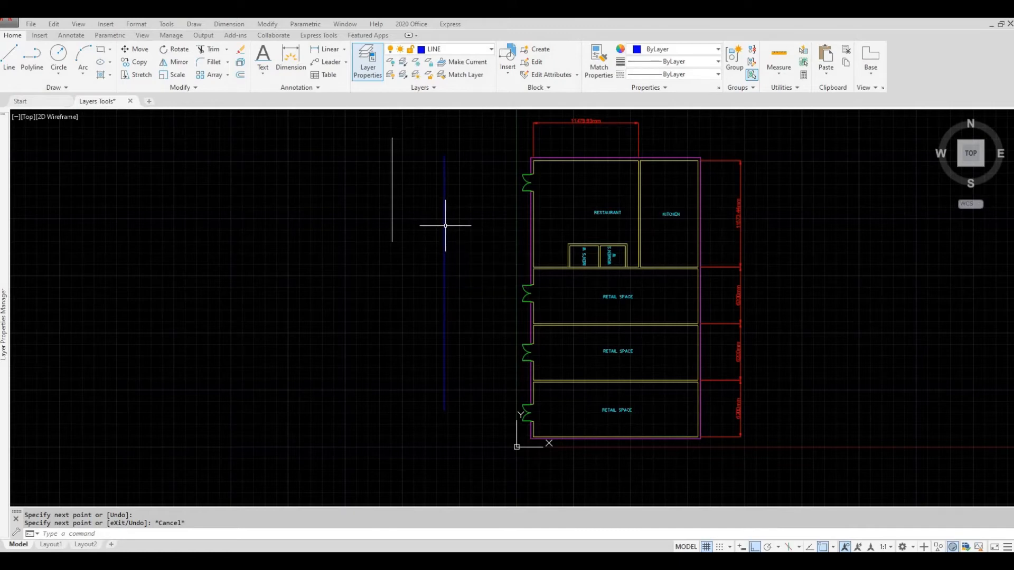
- View the lines and floor plan in Layout1, and return to model space
left_click(48, 544)
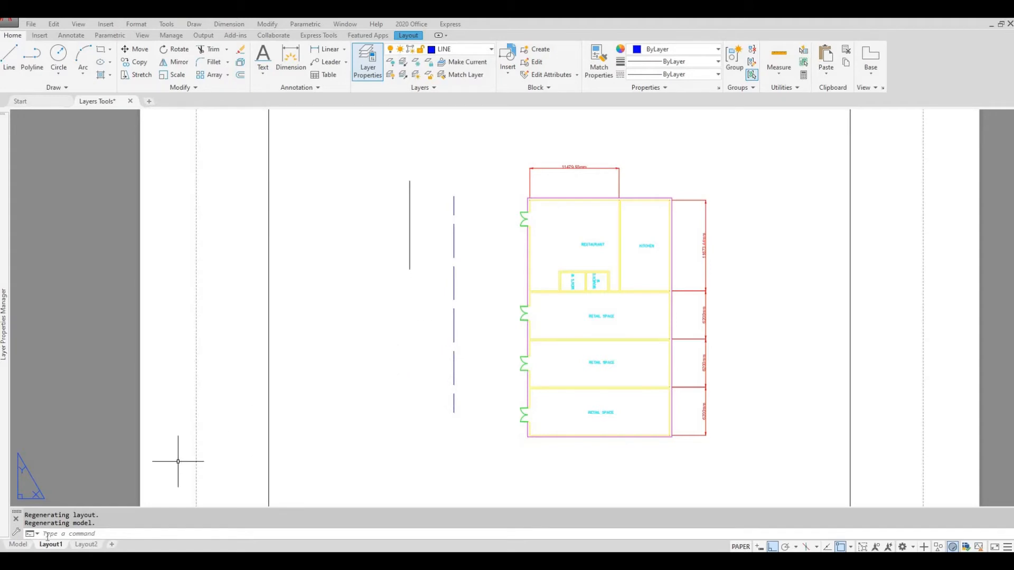
left_click(18, 545)
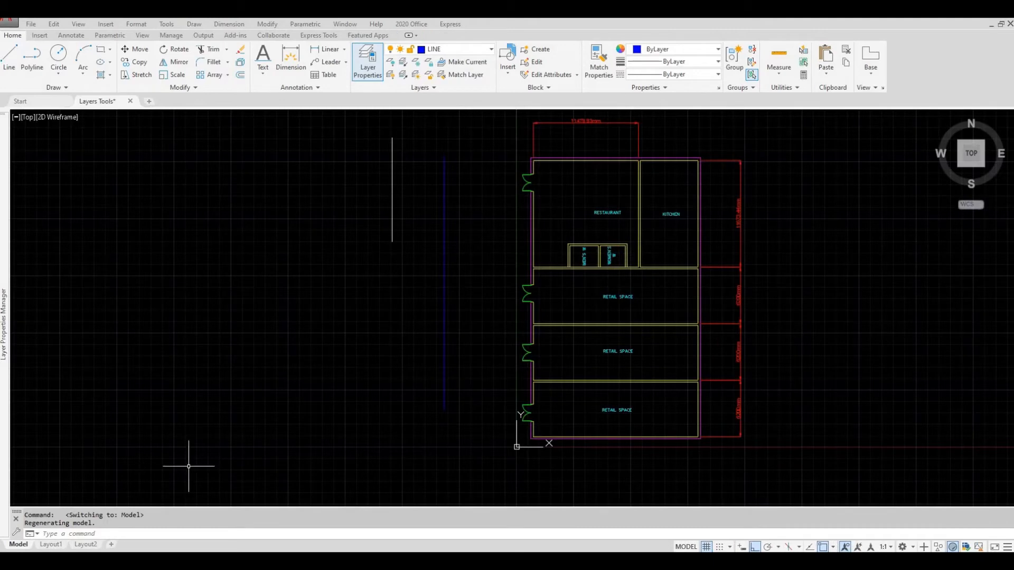
middle_click_drag(344, 401, 322, 403)
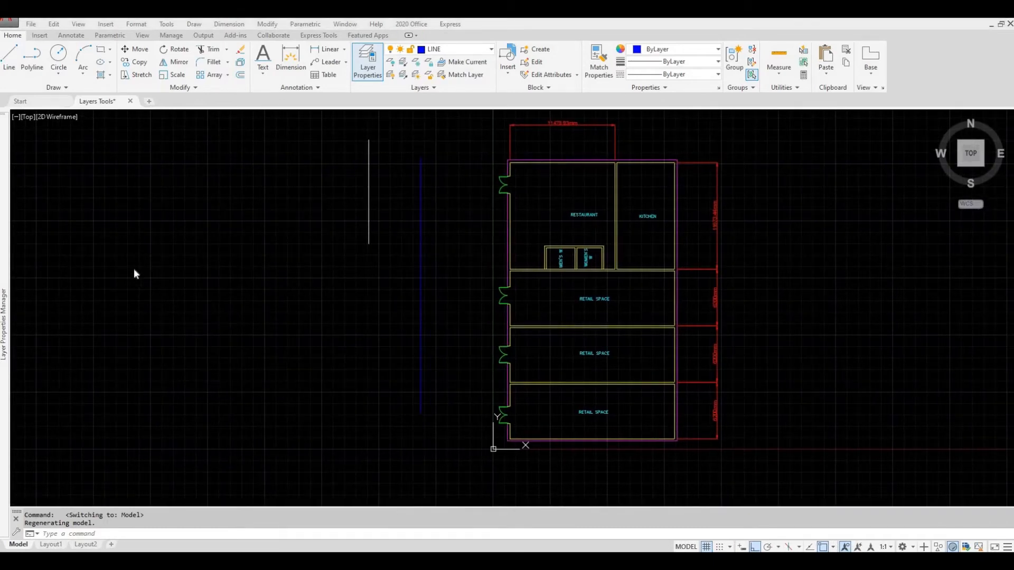
- Widen the On column in the layer list and bring the whole floor plan into view beside it
mouse_move(3, 250)
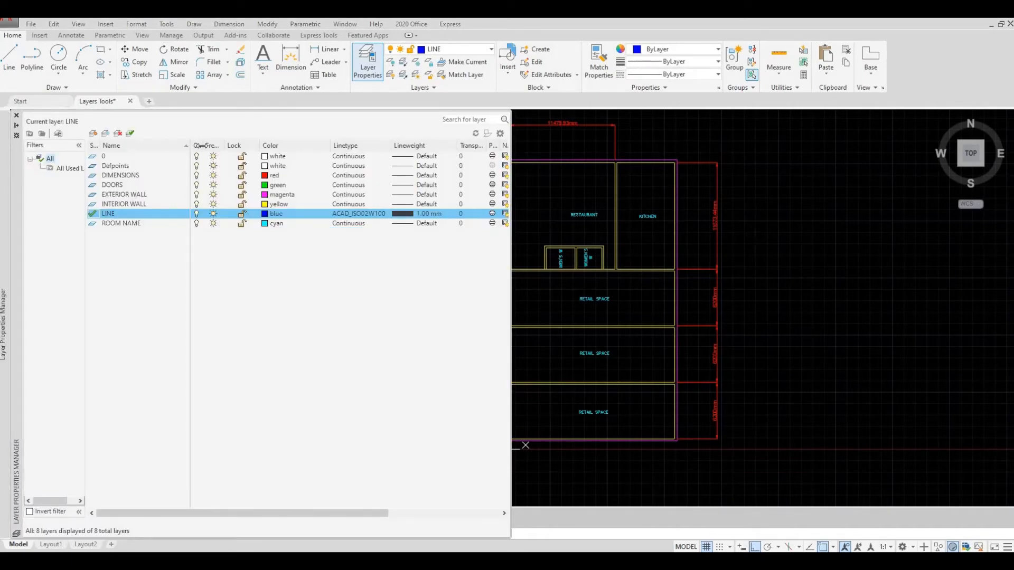
left_click_drag(203, 145, 217, 146)
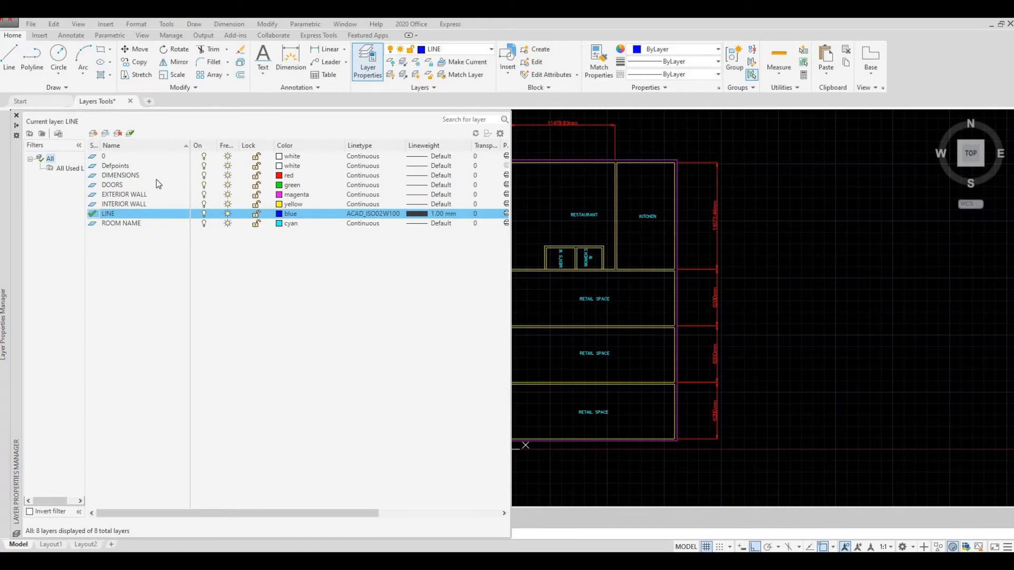
mouse_move(586, 269)
middle_mouse_down()
mouse_move(729, 281)
mouse_move(676, 282)
middle_mouse_up()
- Turn the DOORS layer off and on again, and freeze and thaw it
mouse_move(6, 246)
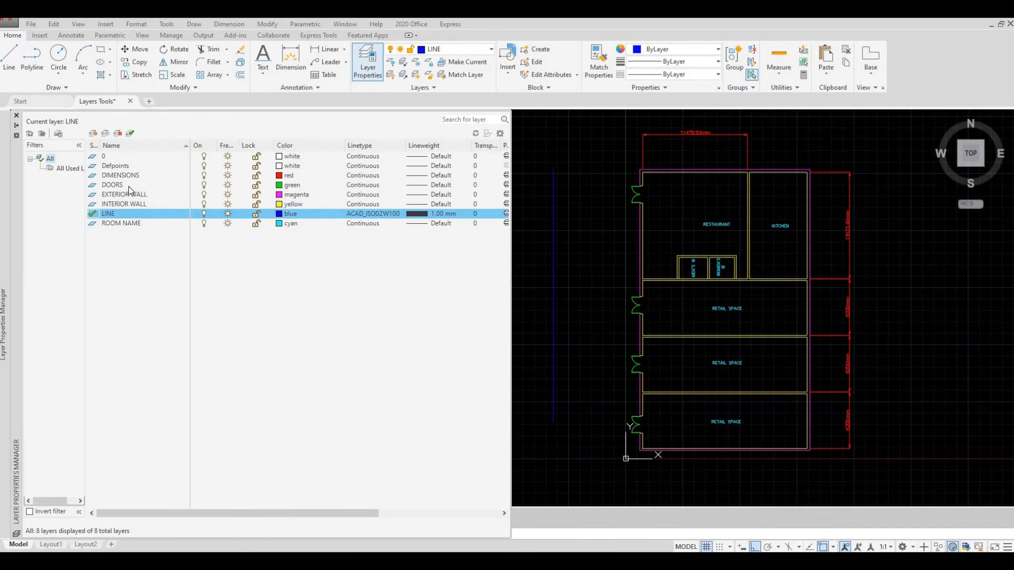
left_click(205, 186)
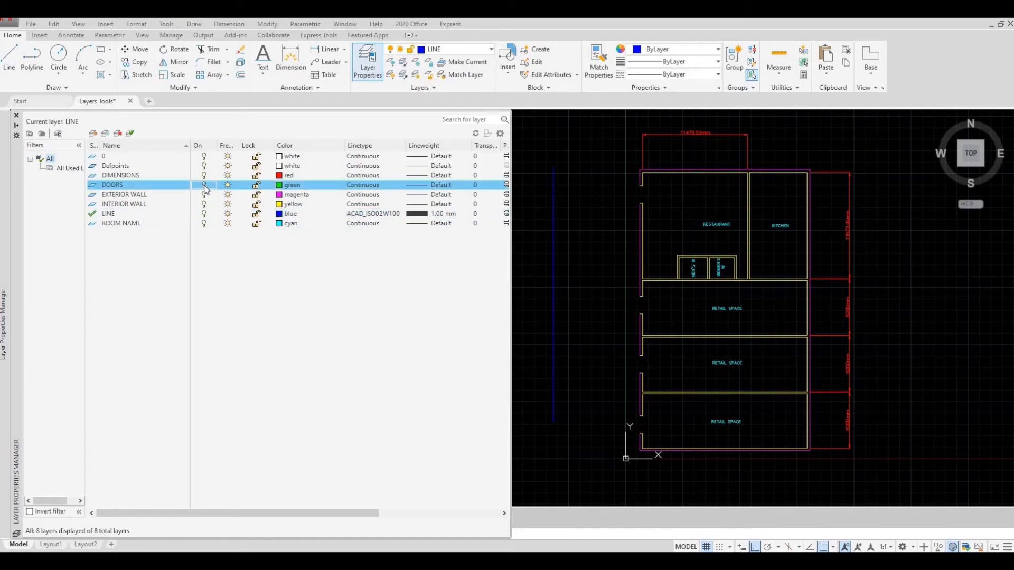
left_click(204, 187)
left_click(229, 185)
left_click(228, 186)
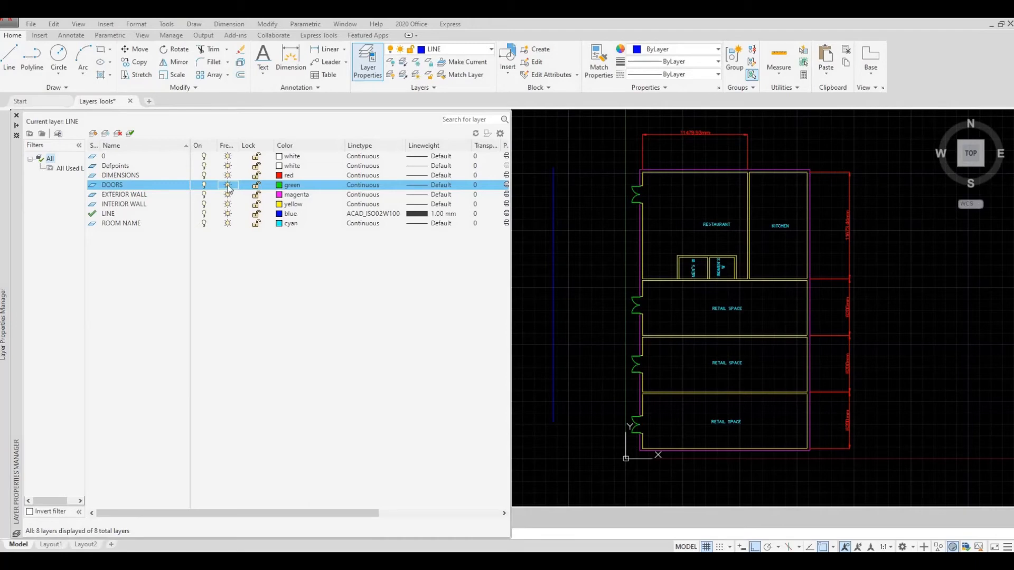
- Lock the DOORS layer and try to erase the restaurant's entrance double door
left_click(257, 187)
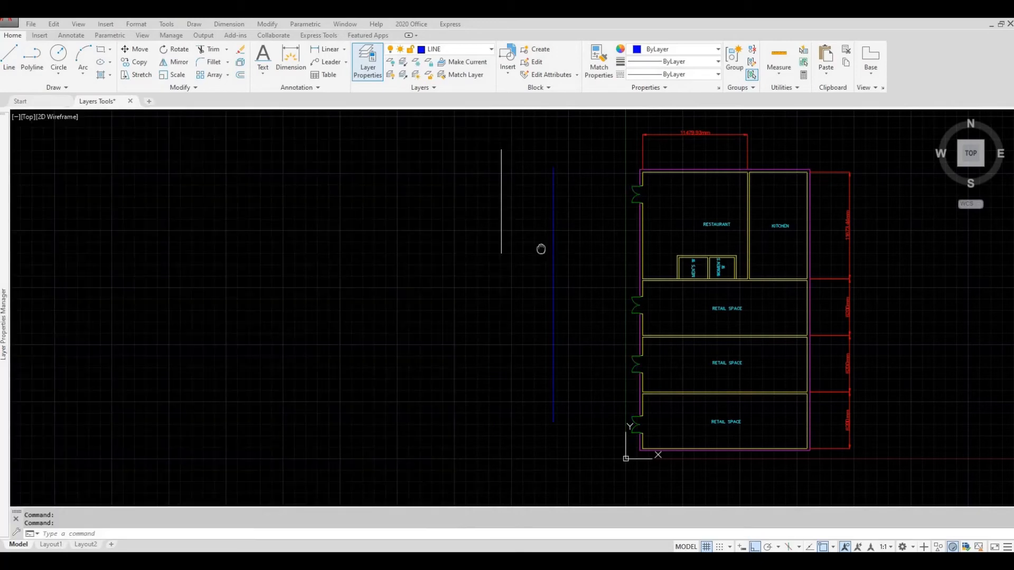
middle_click_drag(577, 237, 552, 251)
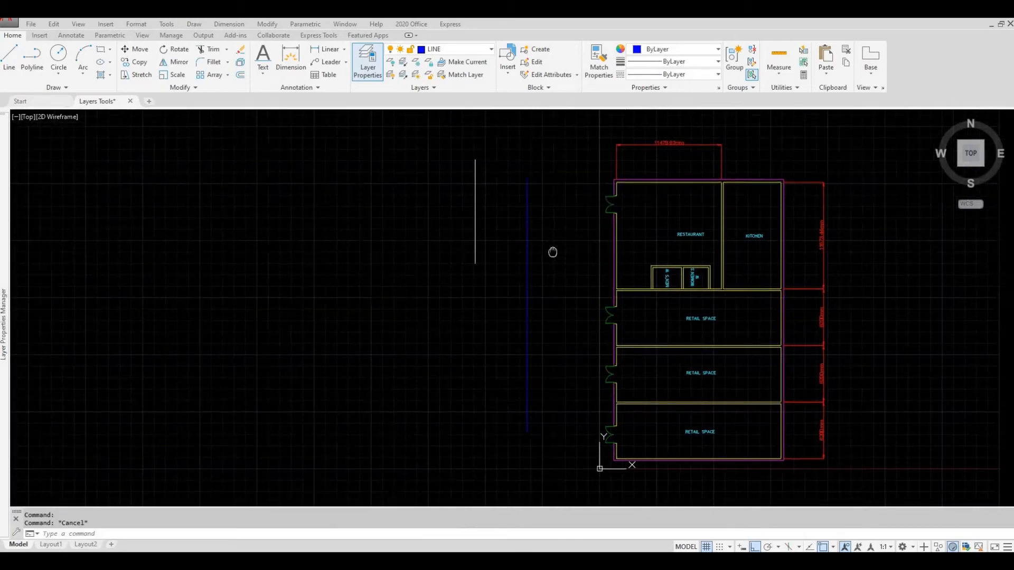
scroll(616, 205, "up", 2)
scroll(615, 205, "up", 4)
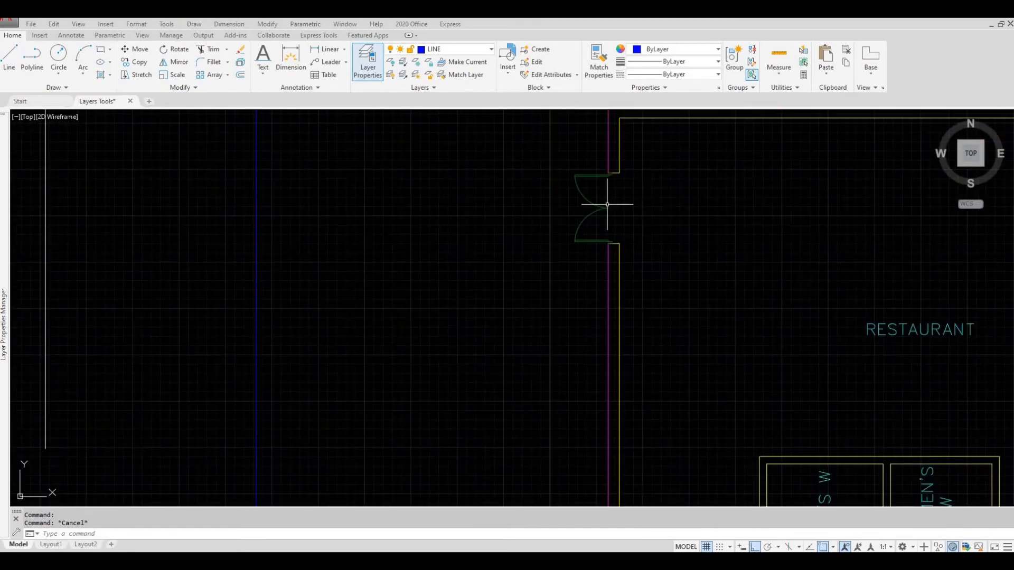
left_click(629, 217)
left_click(557, 196)
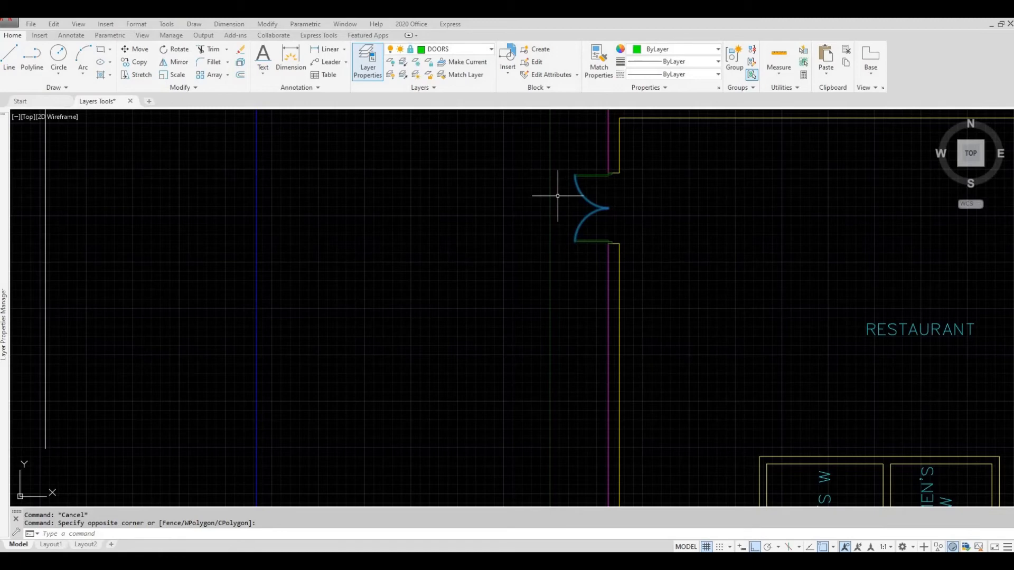
key("Delete")
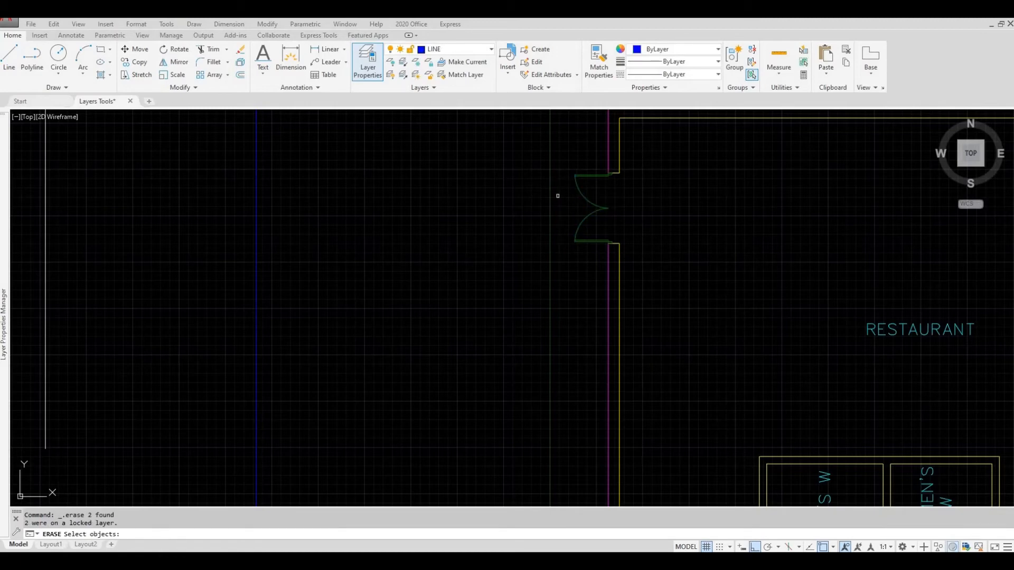
left_click(646, 244)
left_click(559, 177)
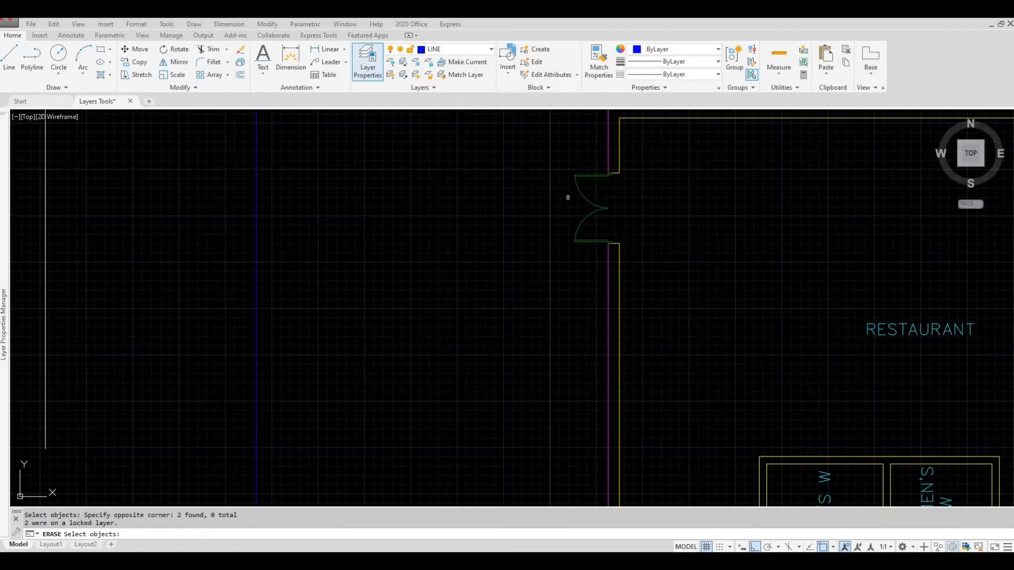
- Try to move the restaurant's double door on the locked DOORS layer
left_click(621, 225)
left_click(562, 192)
left_click(623, 214)
left_click(563, 199)
type("m")
key("Return")
left_click(543, 200)
left_click(613, 218)
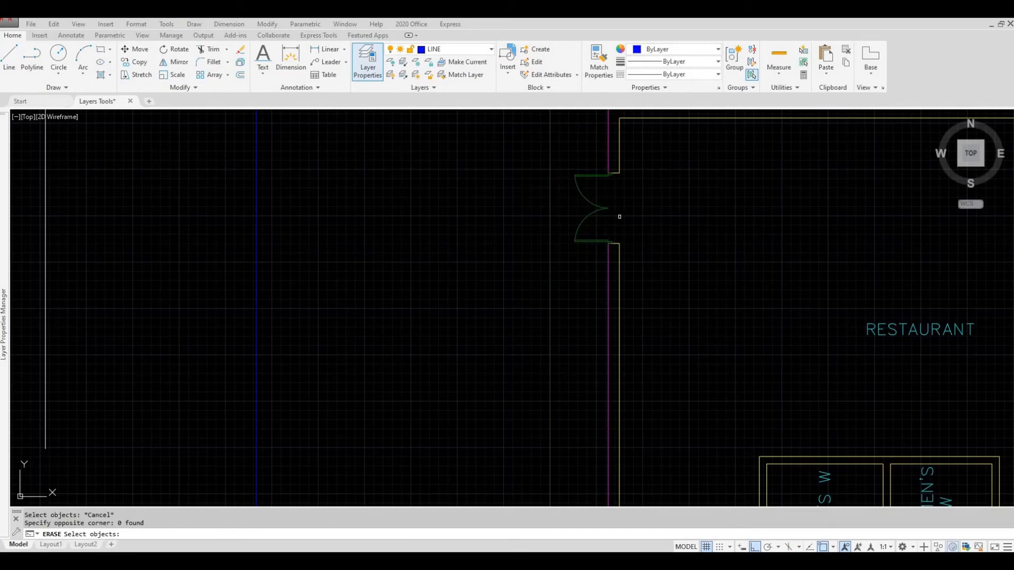
- Try to copy the restaurant's double door on the locked DOORS layer, and cancel the active command
left_click(623, 217)
left_click(565, 197)
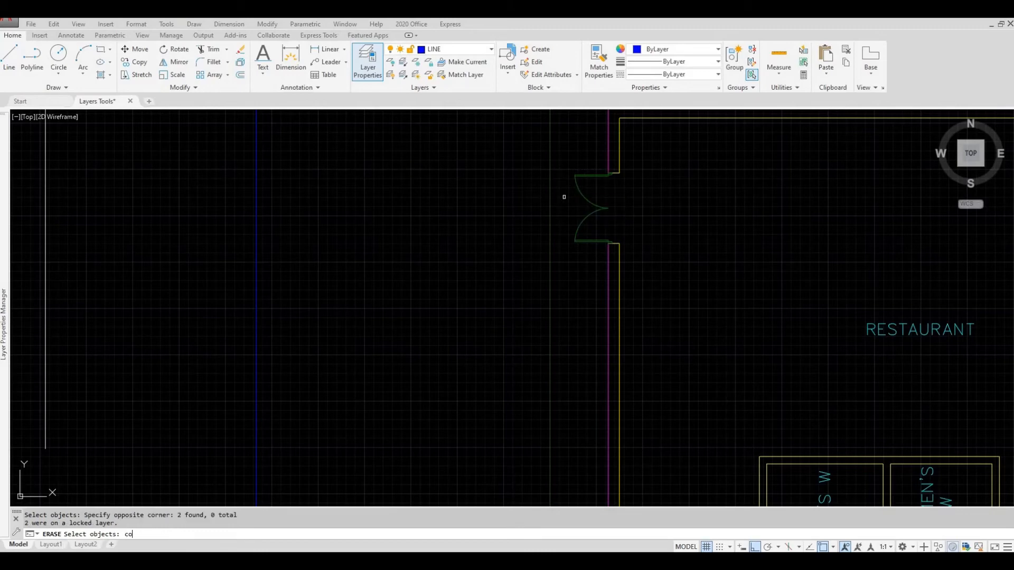
type("co")
key("Return")
left_click(527, 210)
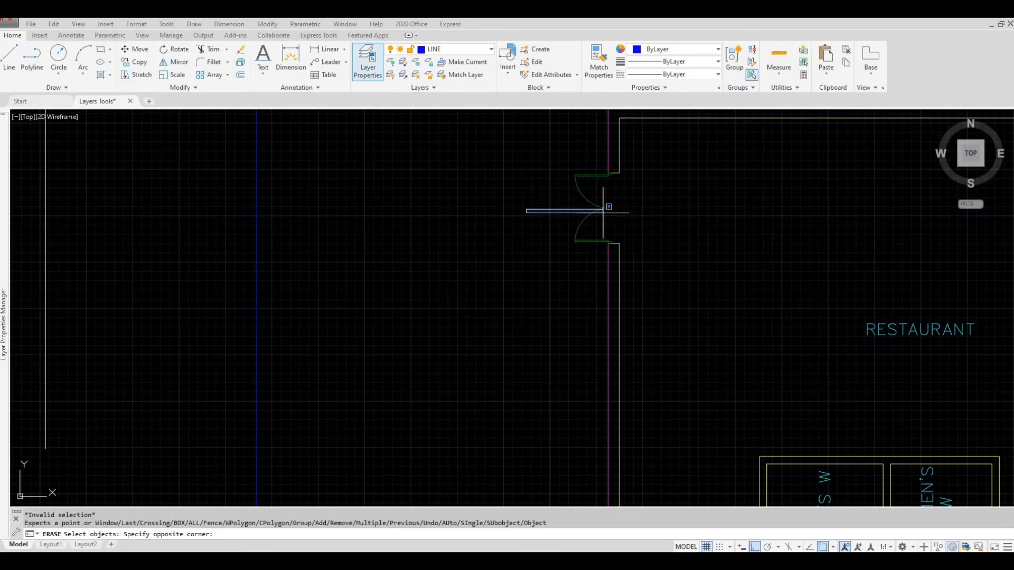
left_click(603, 213)
key("Escape")
- Unlock the DOORS layer
scroll(518, 215, "down", 4)
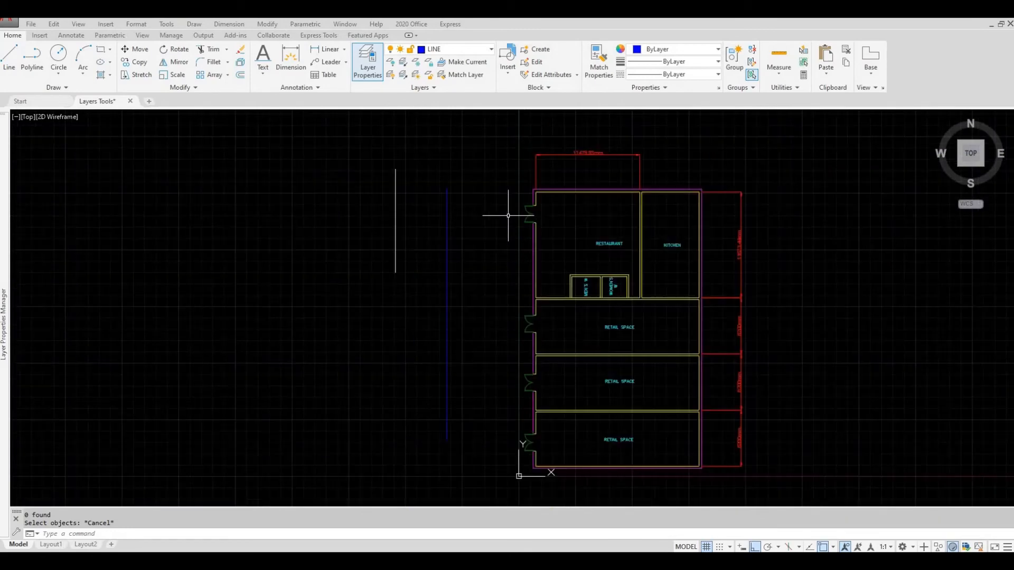
mouse_move(4, 221)
left_click(245, 186)
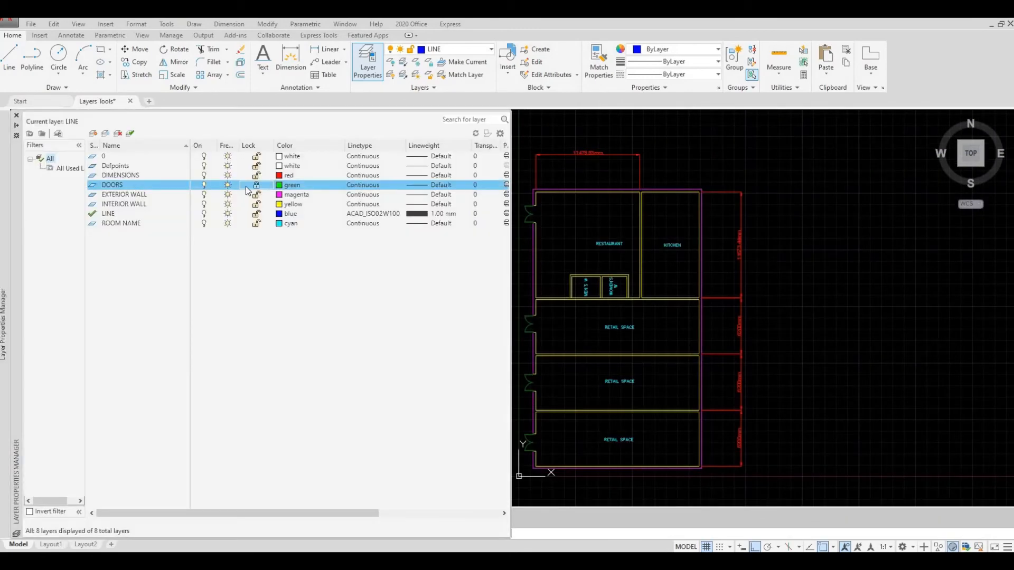
left_click(256, 186)
middle_click_drag(556, 245, 599, 233)
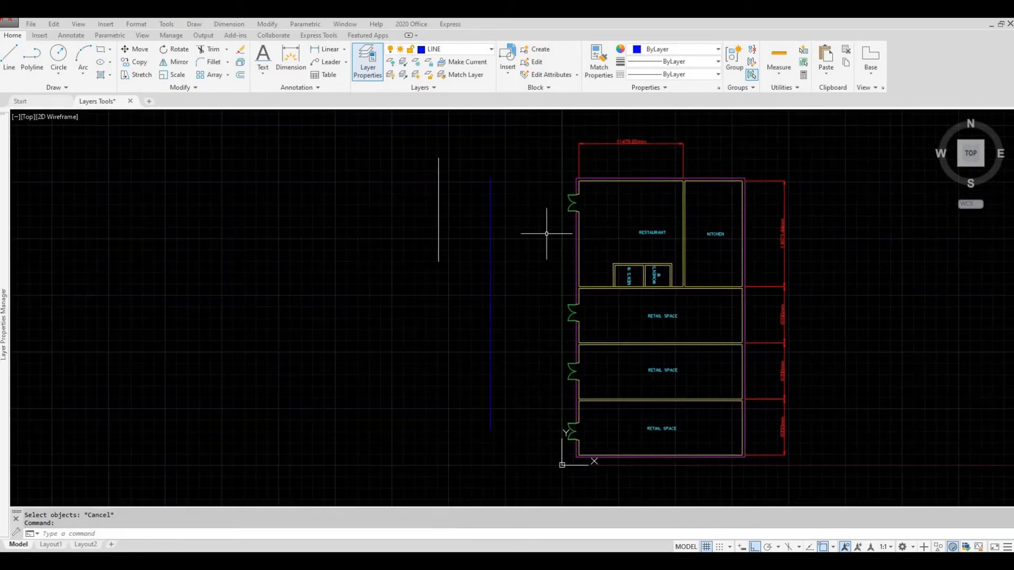
- Make the DOORS layer the current layer
mouse_move(4, 198)
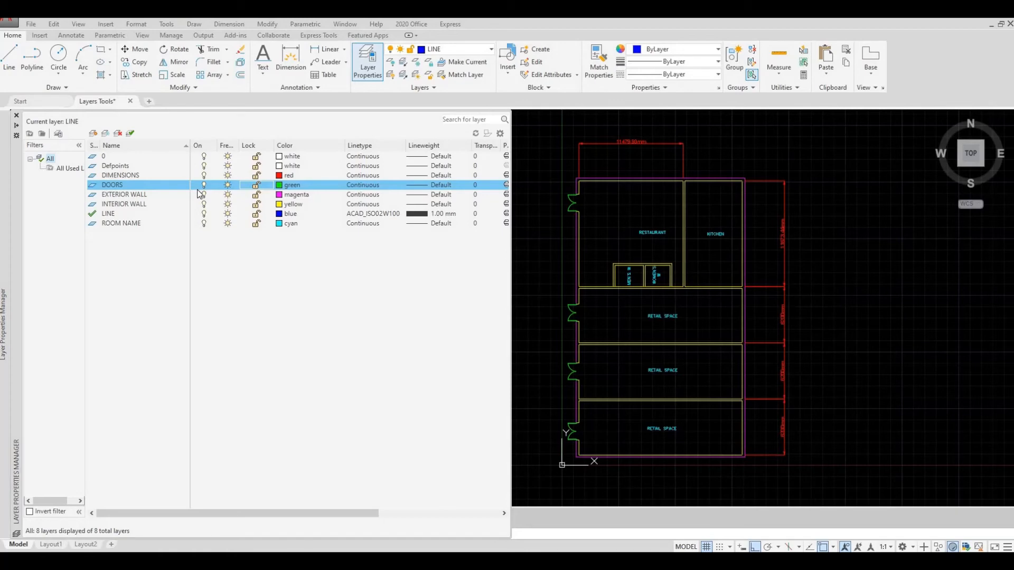
double_click(93, 187)
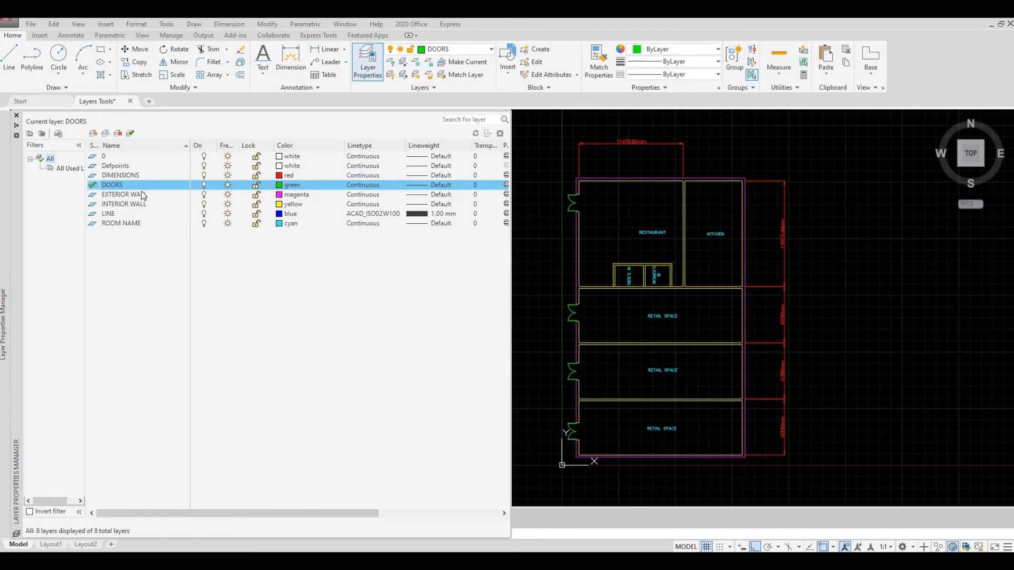
- Select all layers except DOORS and turn them off together
key("ctrl+a")
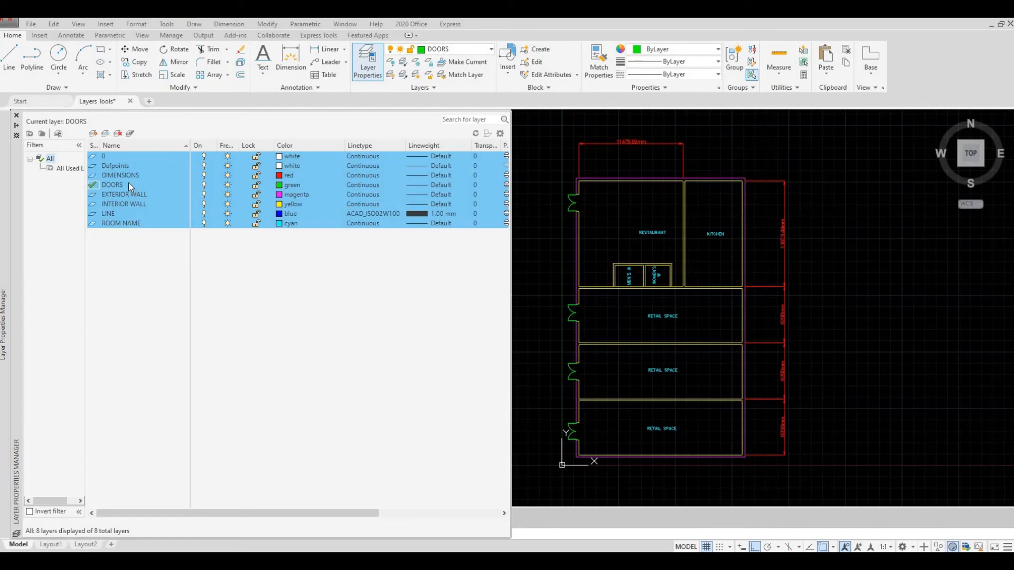
left_click(128, 182, "ctrl")
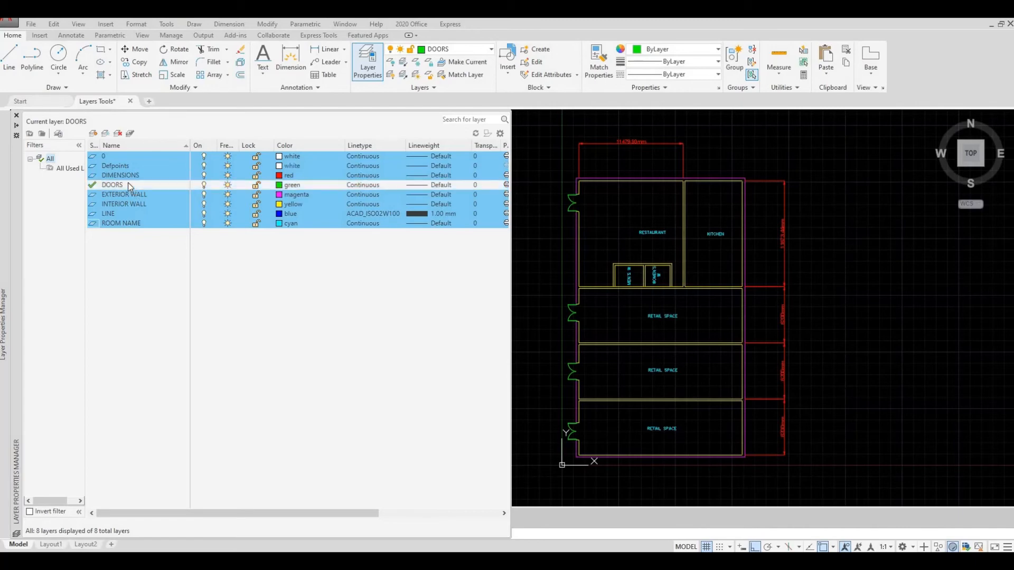
left_click(204, 195)
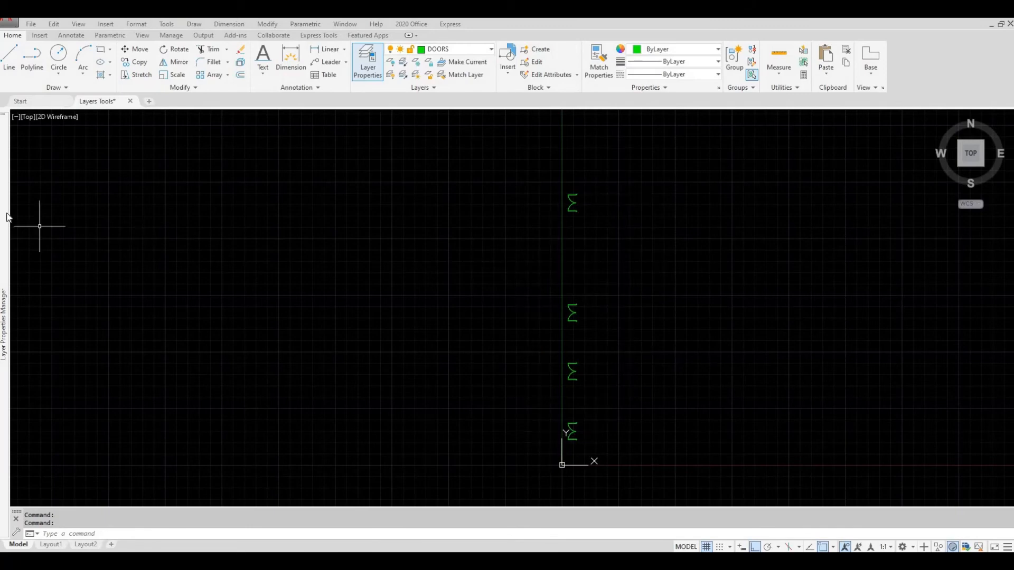
- Turn all layers in the drawing back on at once and clear the layer selection
mouse_move(6, 216)
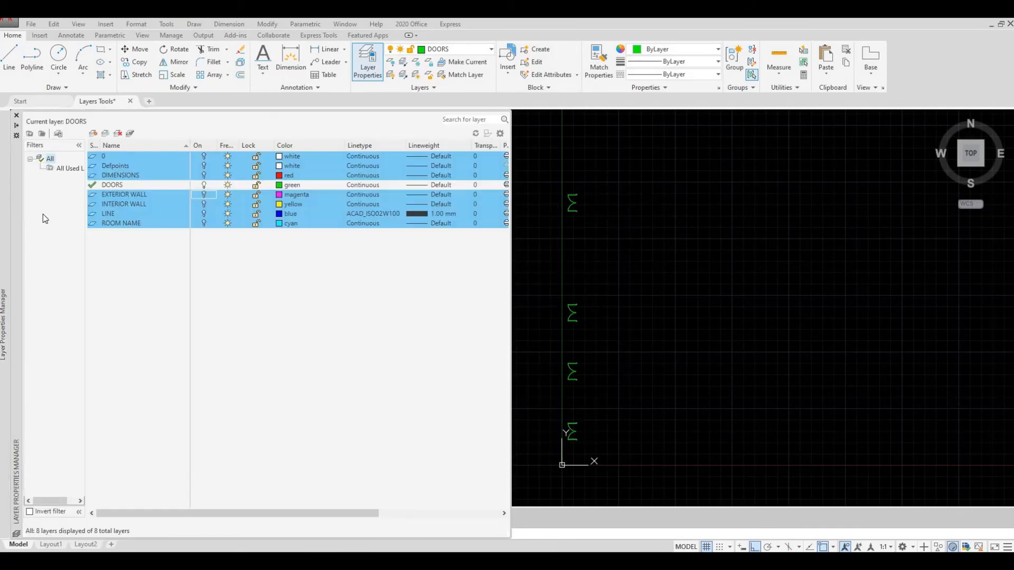
key("ctrl+a")
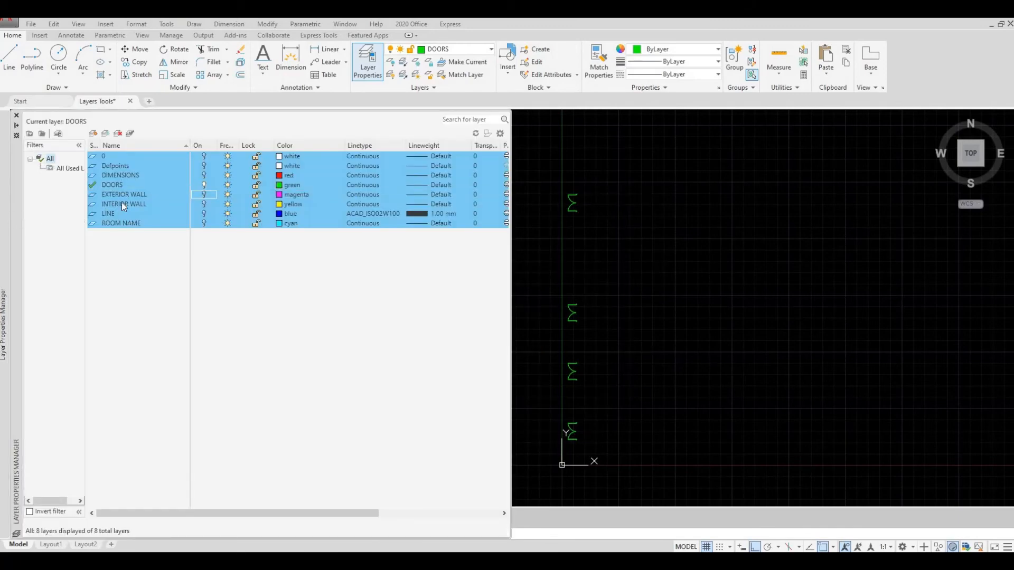
left_click(204, 210)
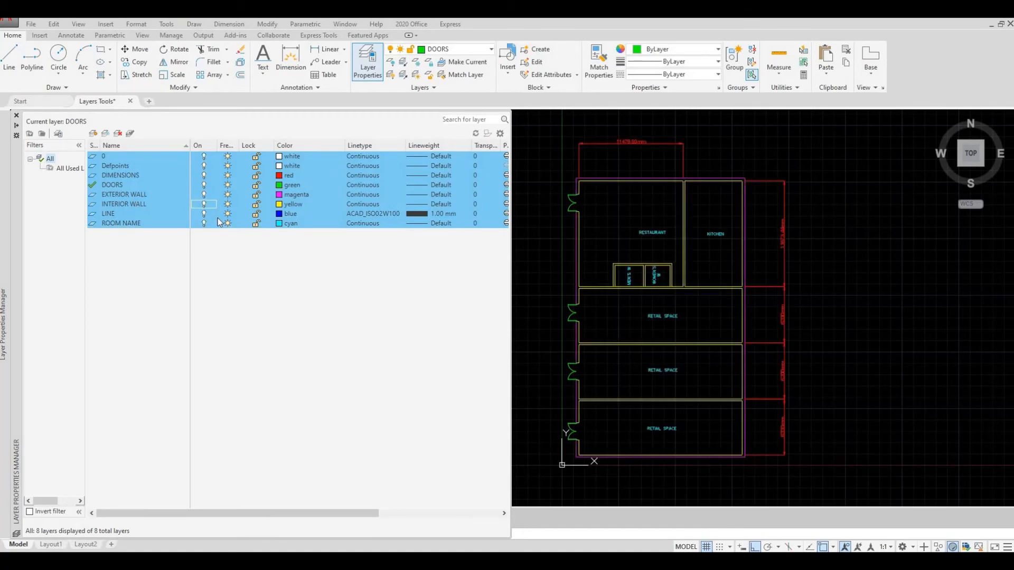
left_click(216, 254)
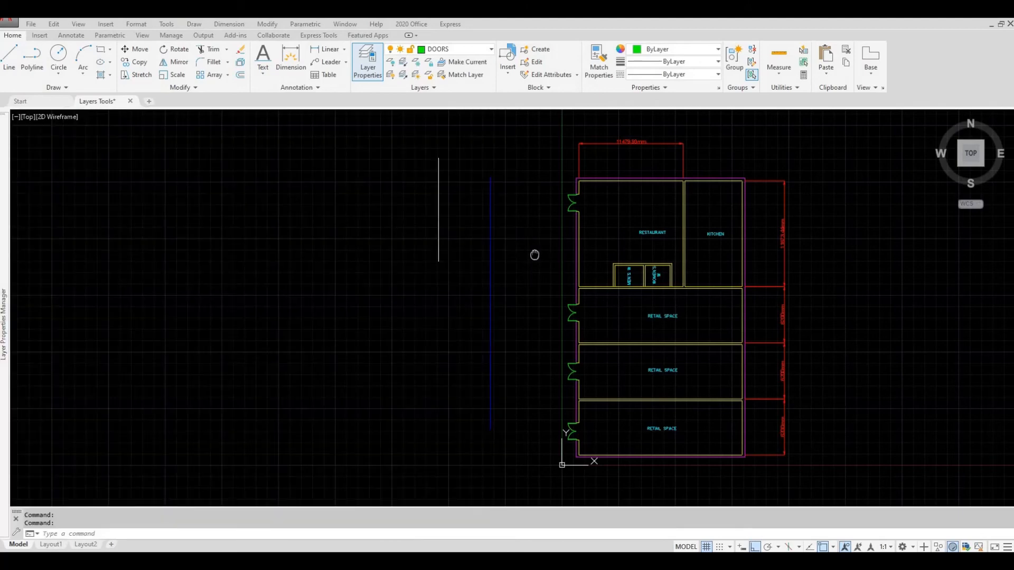
- Reassign the horizontal dimension above the restaurant to the DOORS layer and deselect it
middle_click_drag(534, 255, 492, 268)
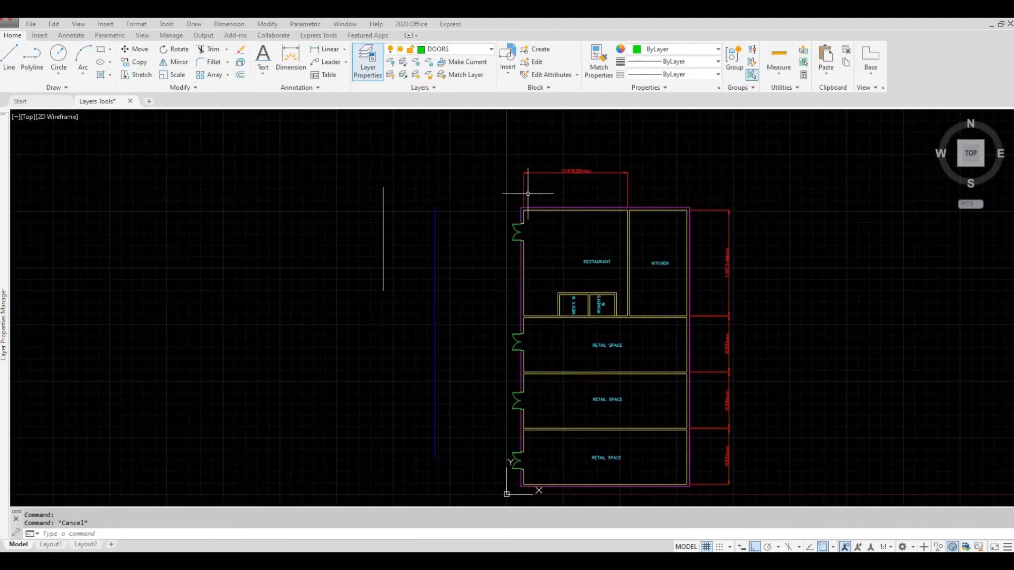
left_click(561, 187)
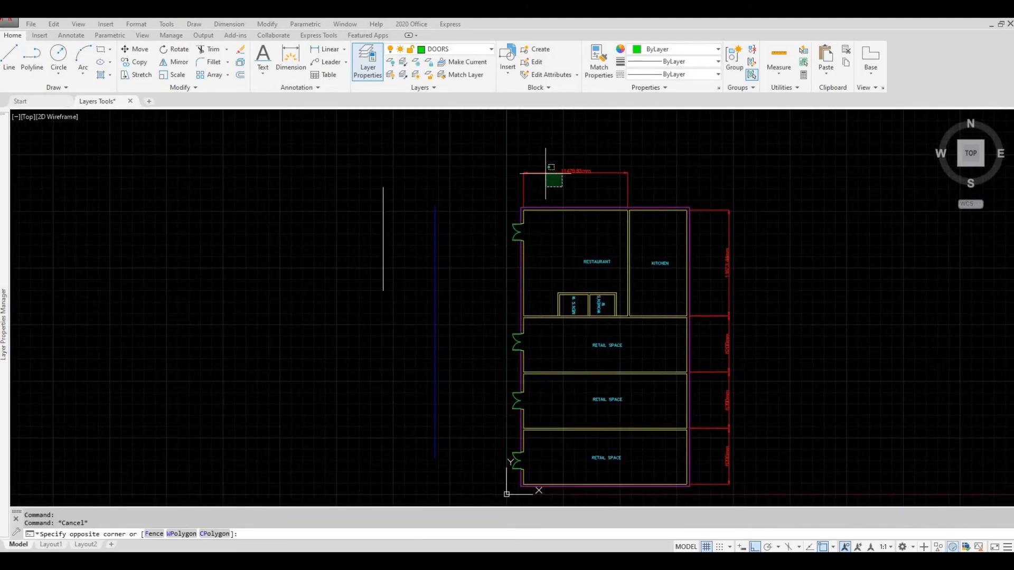
left_click(512, 158)
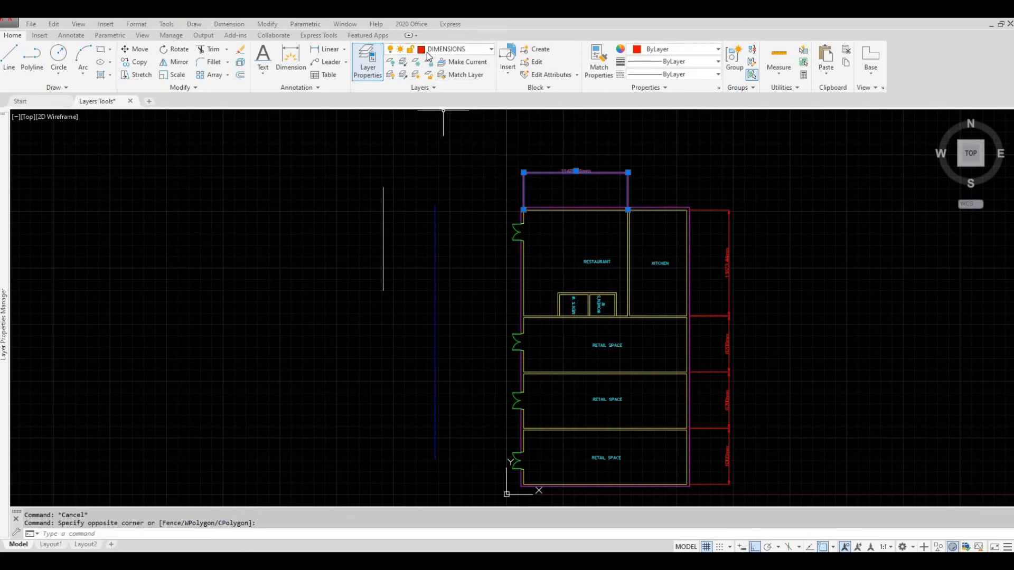
left_click(491, 50)
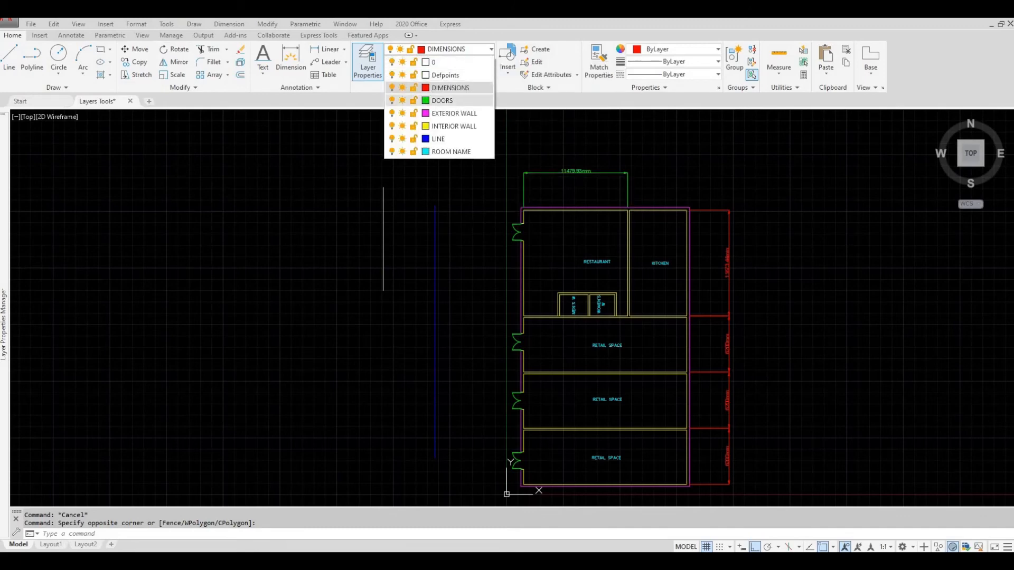
left_click(468, 102)
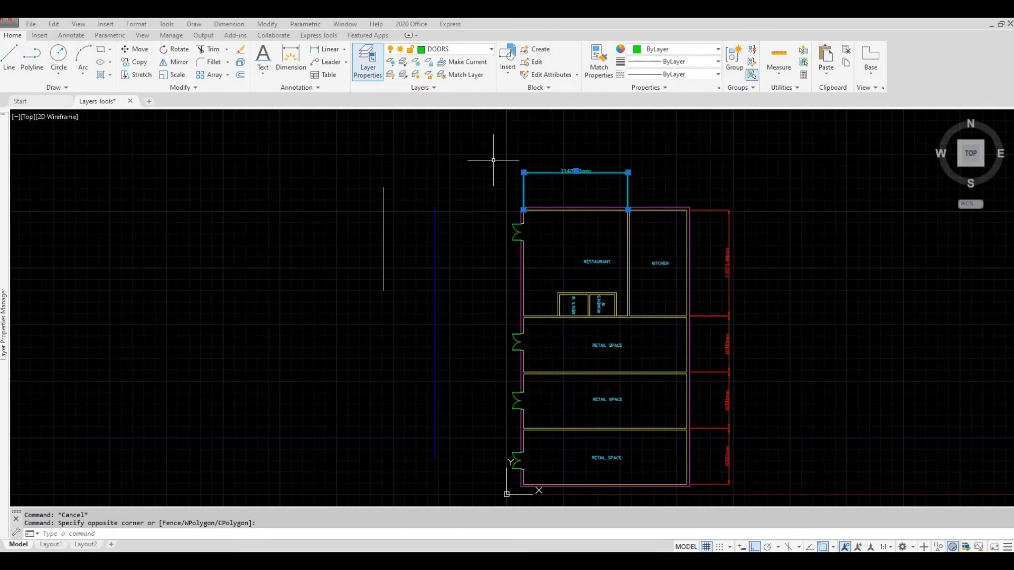
key("Escape")
- Reassign the horizontal dimension above the restaurant to the DIMENSIONS layer and deselect it
left_click(544, 185)
left_click(501, 154)
left_click(458, 49)
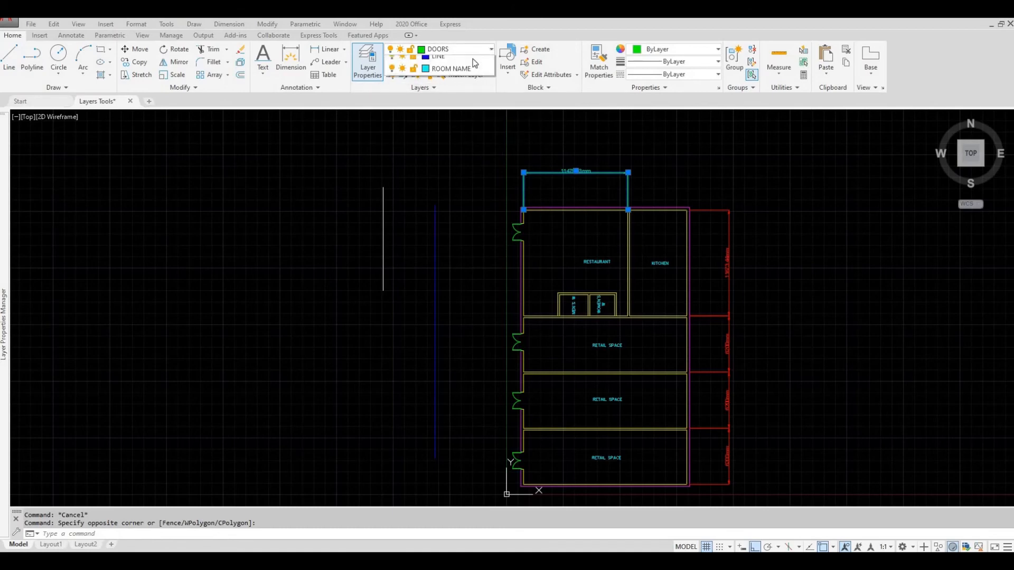
left_click(457, 93)
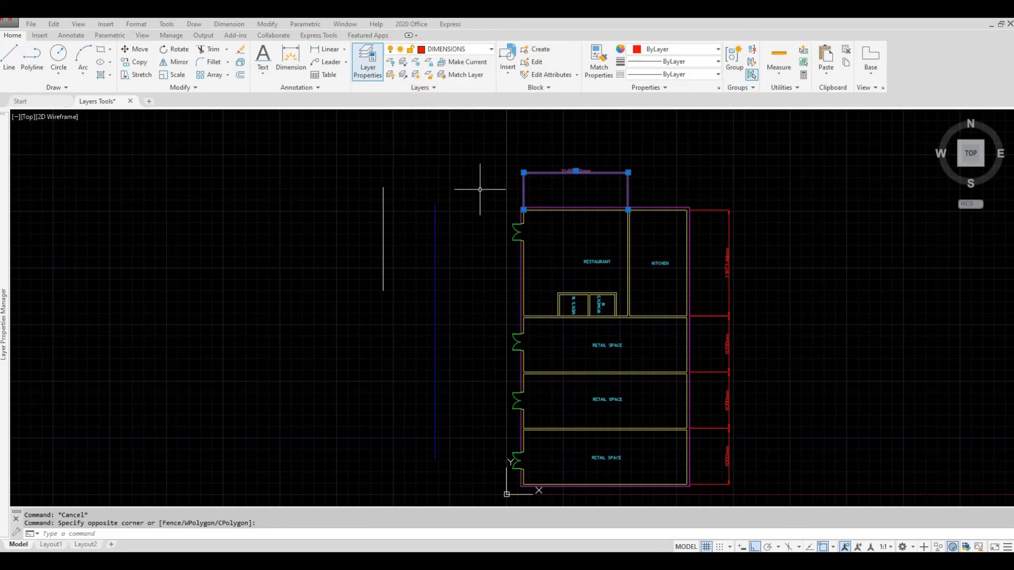
middle_click_drag(475, 192, 480, 183)
key("Escape")
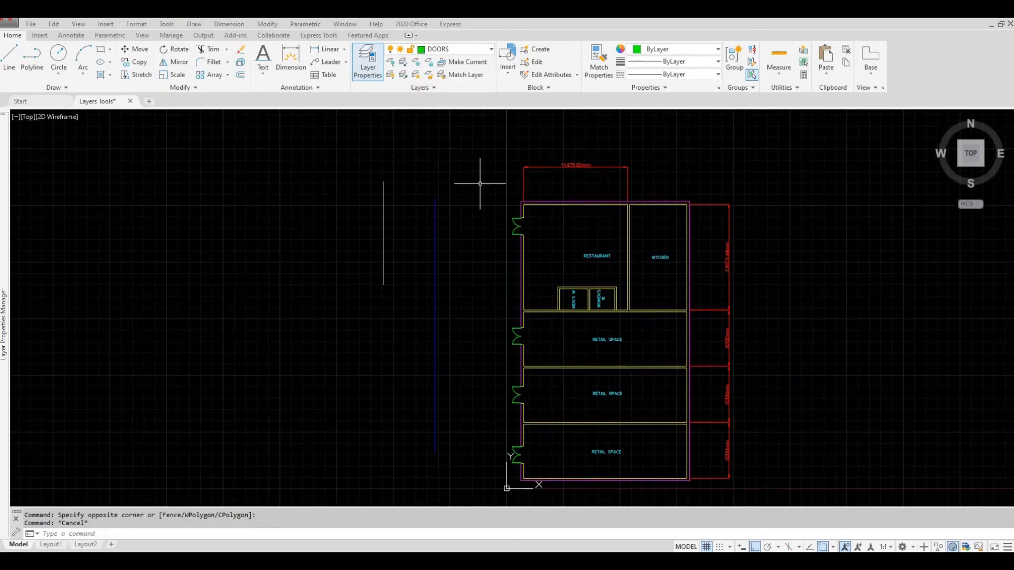
- Isolate the DIMENSIONS layer using the dimension above the restaurant, and undo the isolation
left_click(403, 64)
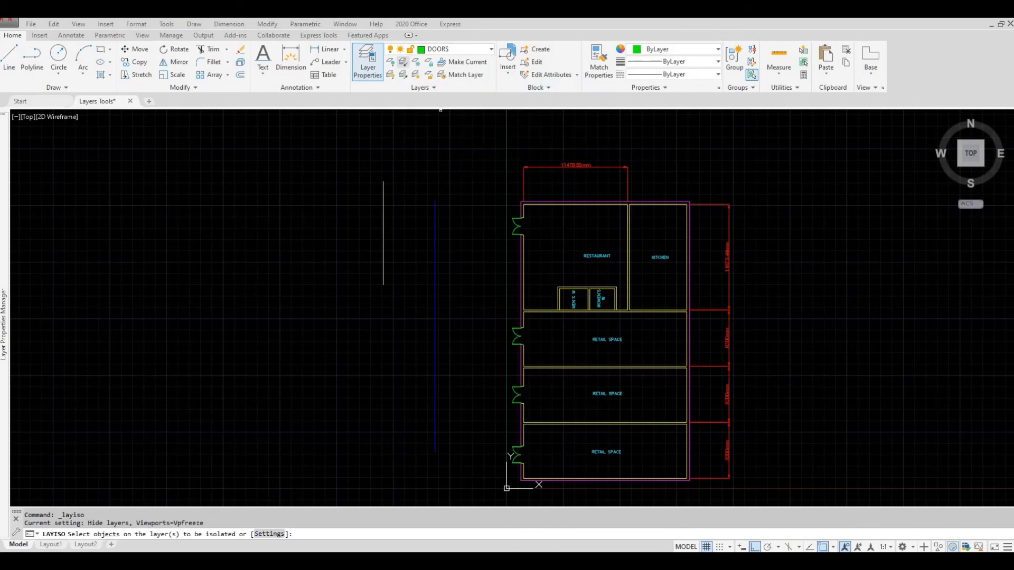
left_click(537, 167)
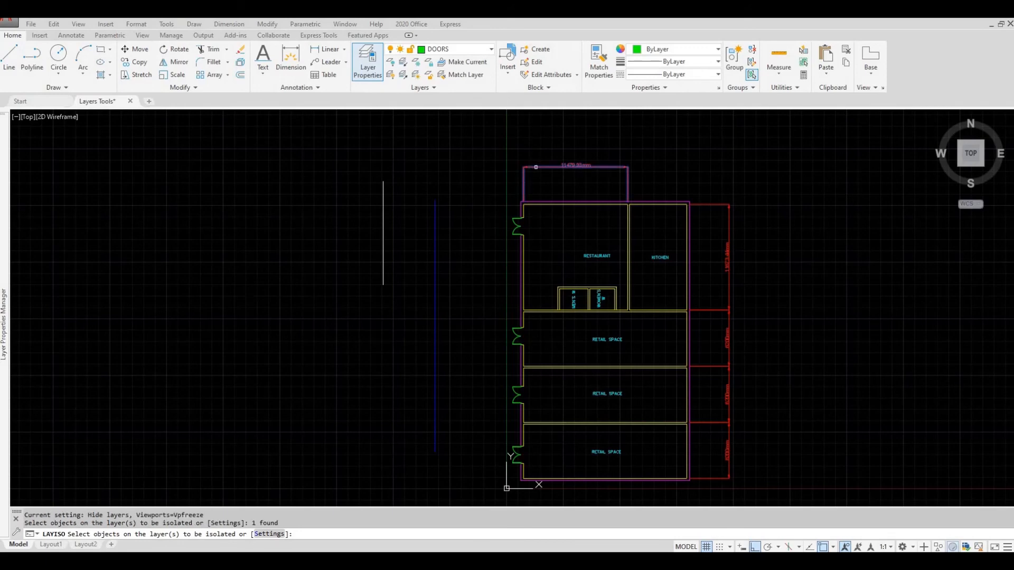
key("Return")
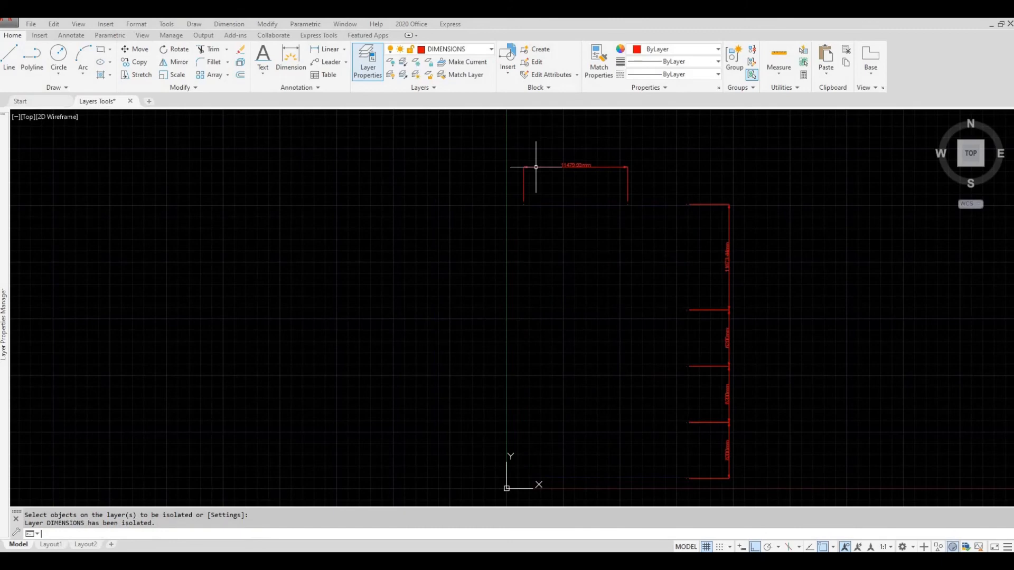
key("ctrl+z")
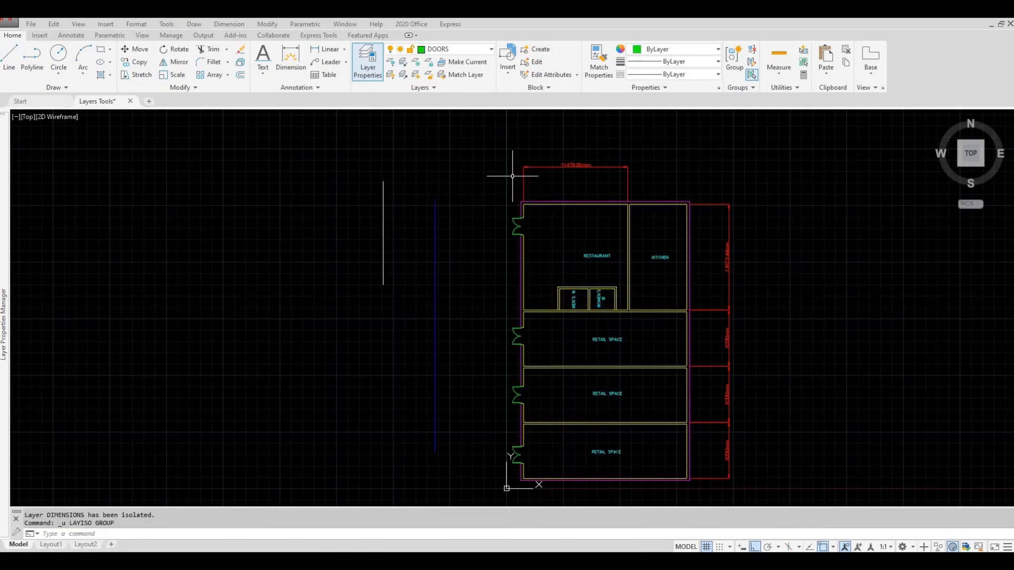
key("Escape")
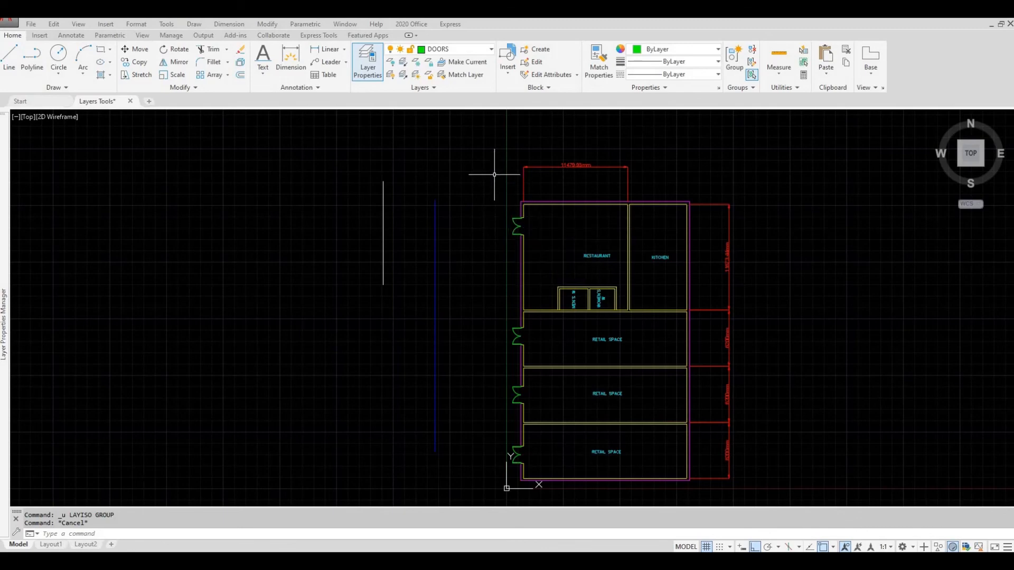
- Make DIMENSIONS the current layer based on the horizontal dimension above the restaurant
left_click(544, 179)
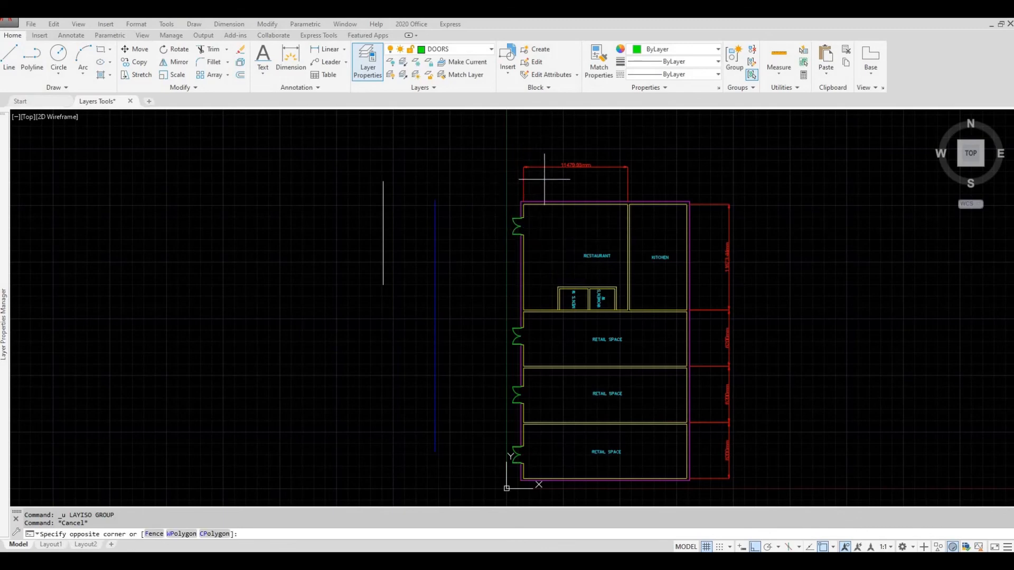
left_click(522, 164)
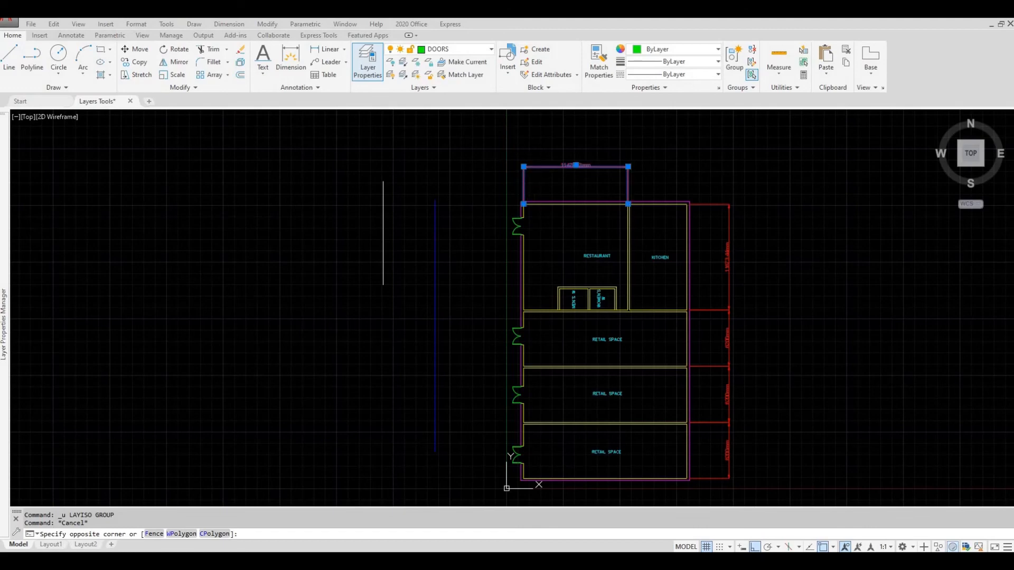
left_click(459, 63)
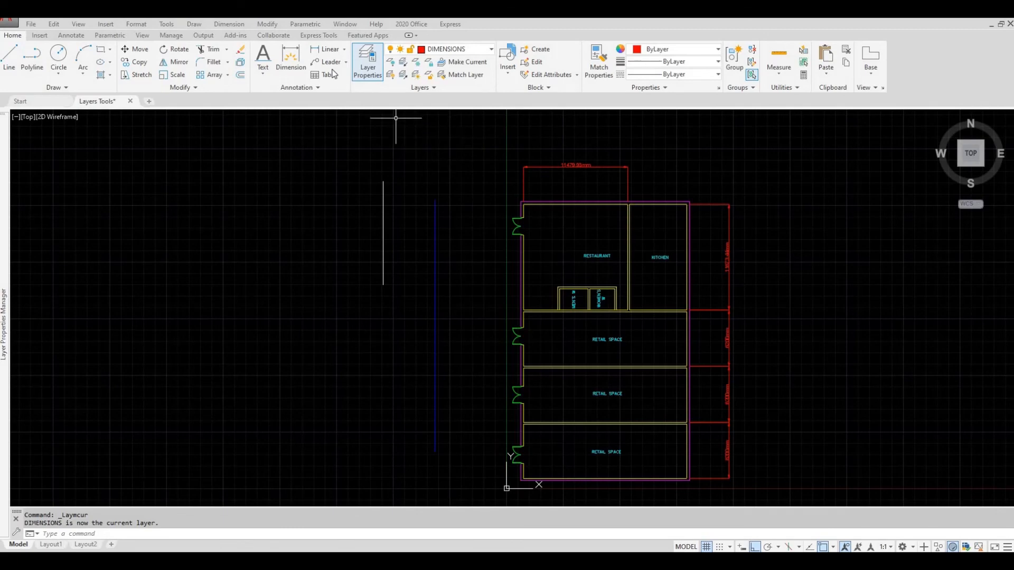
- Dimension the kitchen's inner width along its upper wall, placing the dimension in line with the one above the restaurant
left_click(290, 61)
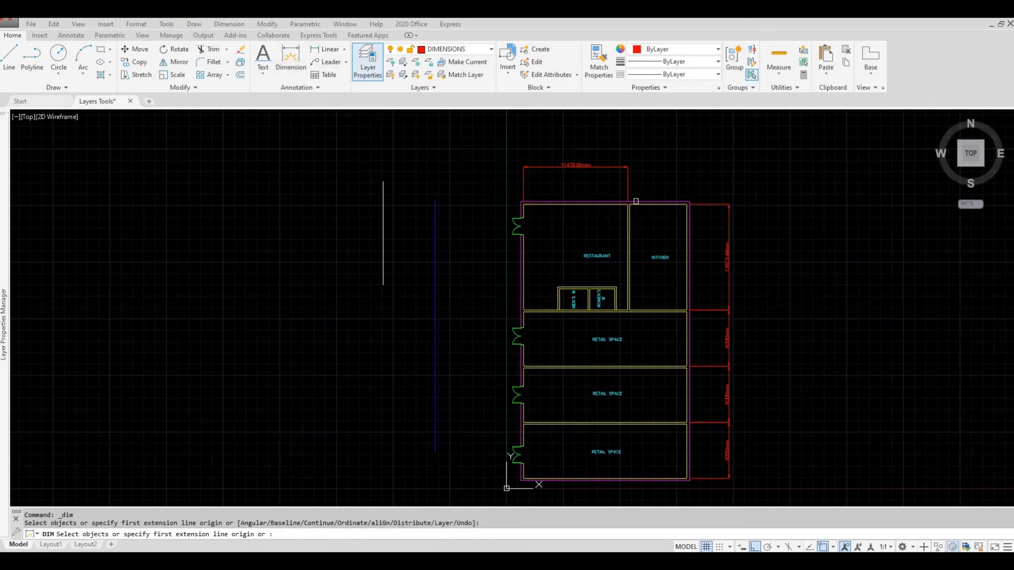
scroll(629, 205, "up", 4)
left_click(620, 206)
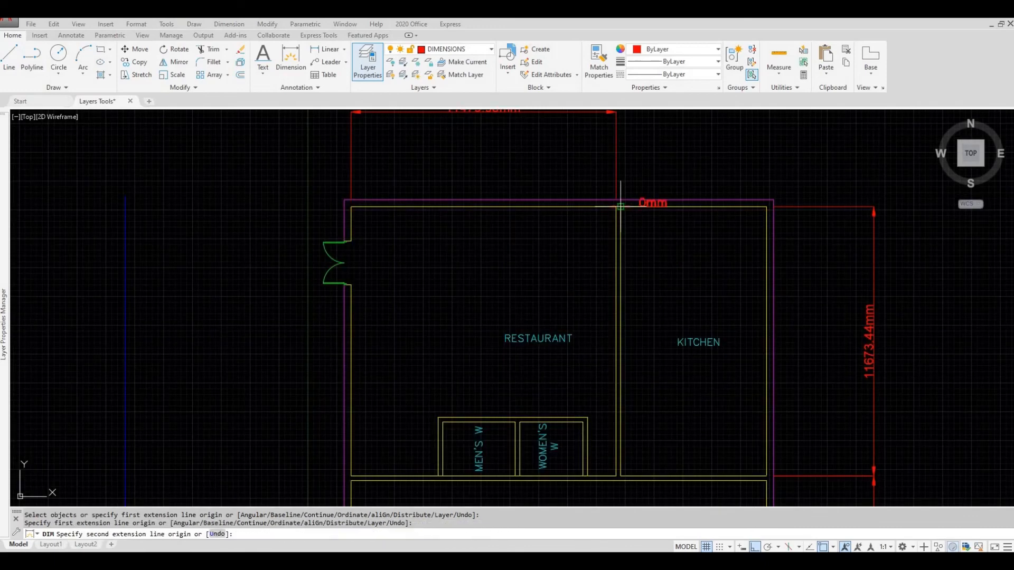
left_click(767, 206)
scroll(661, 159, "down", 2)
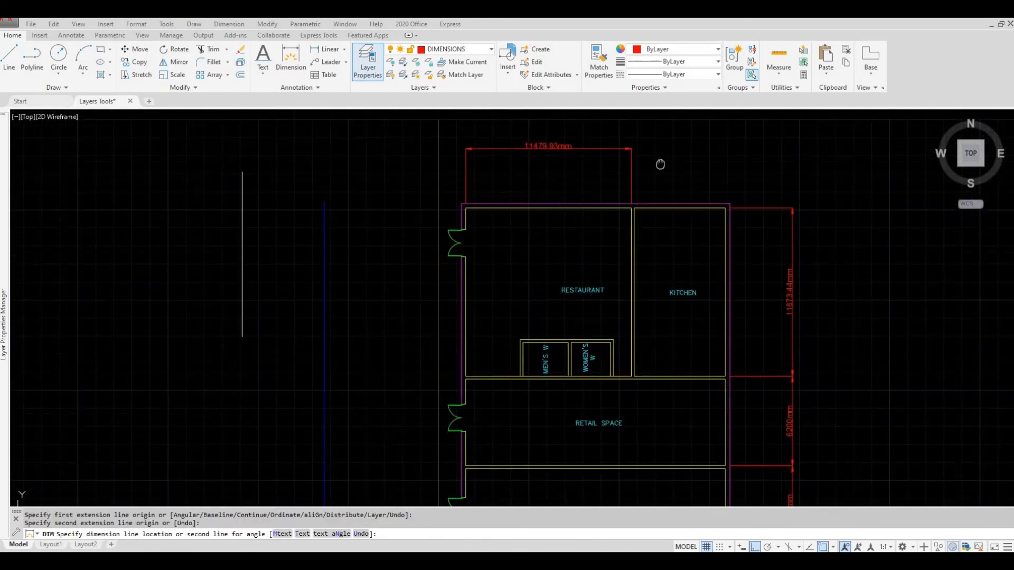
left_click(626, 153)
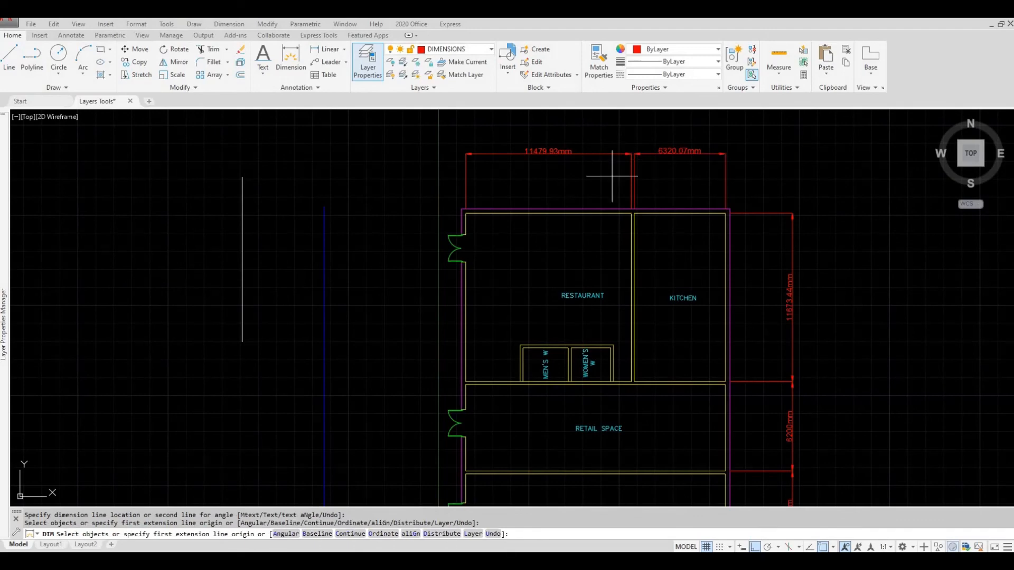
middle_click_drag(600, 169, 617, 157)
key("Return")
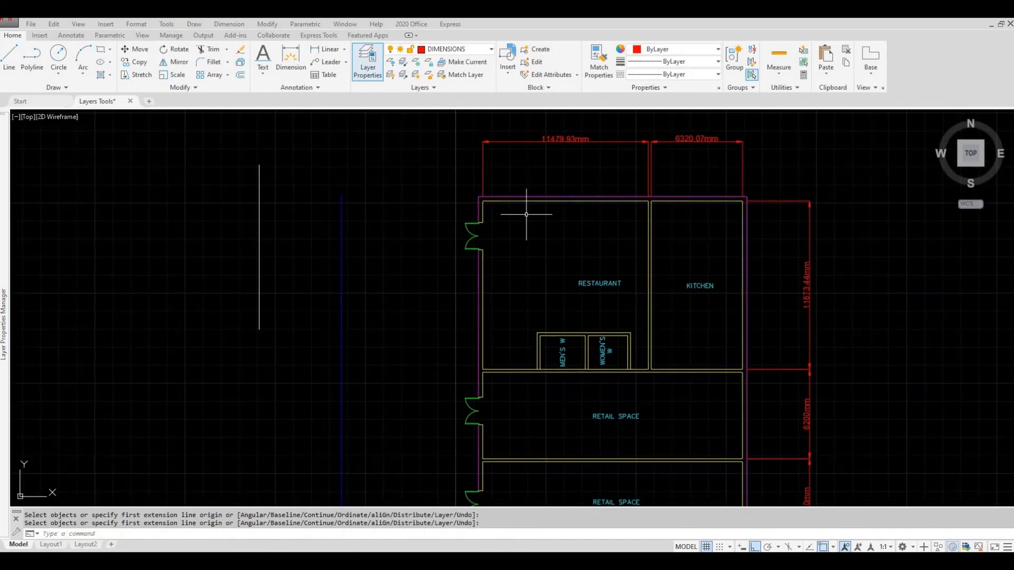